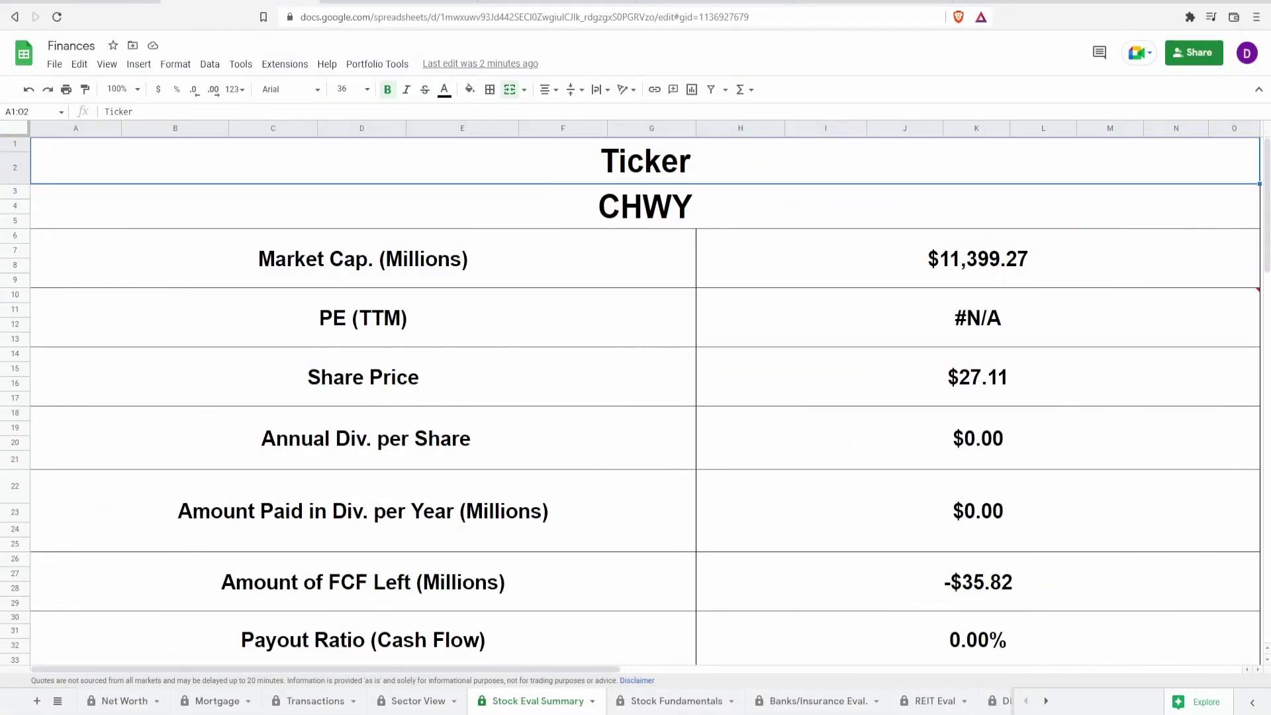
Review the CHWY ticker, market cap, PE, share price, dividend and FCF left cells.
click(656, 209)
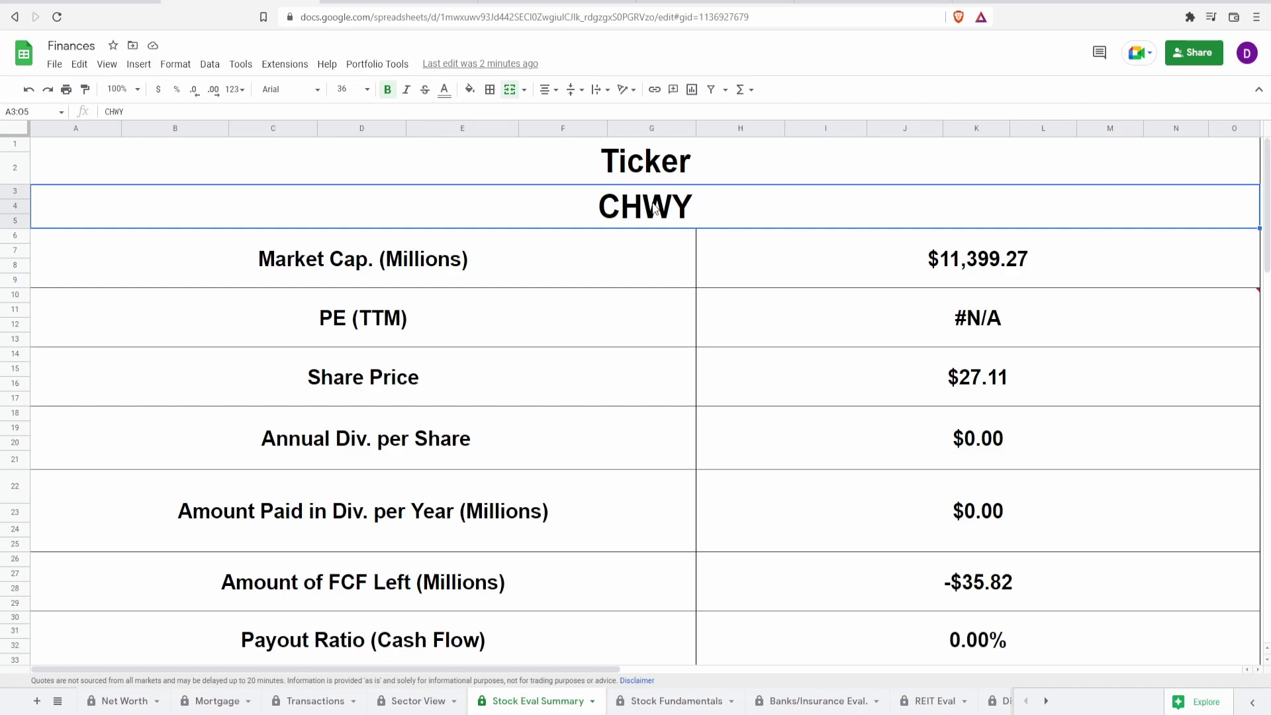
key(Down)
key(Right)
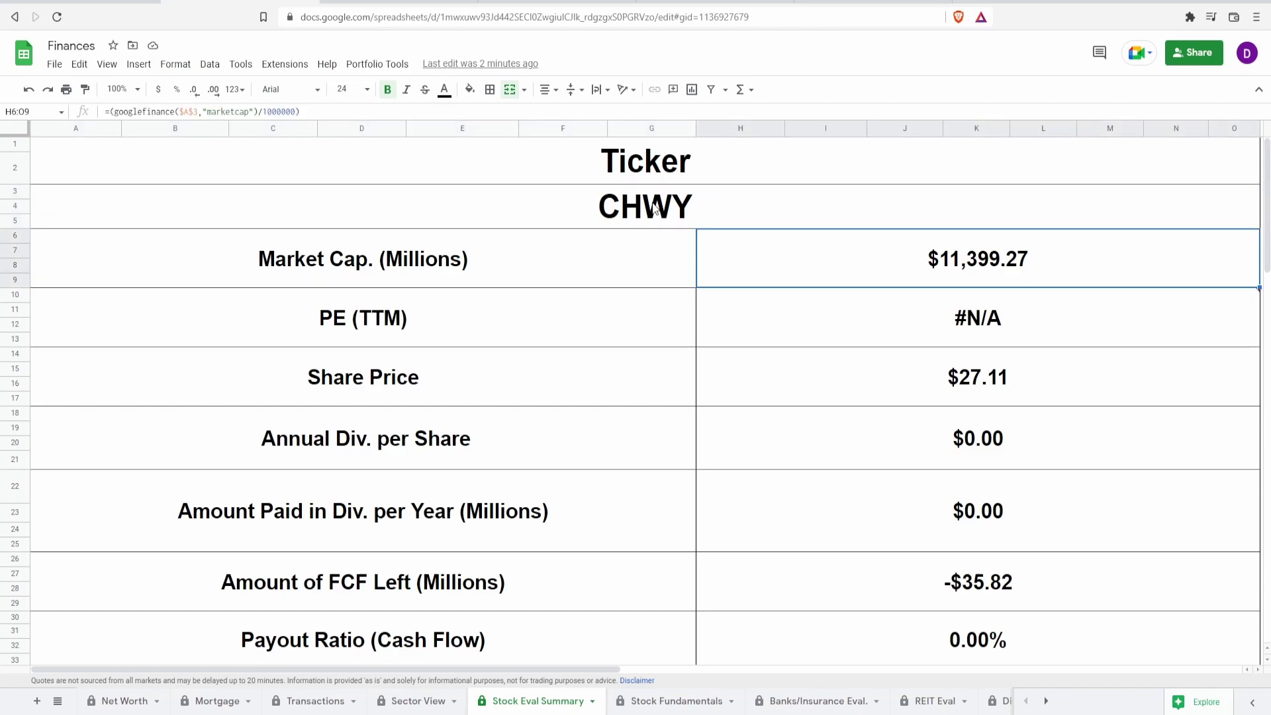
key(Down)
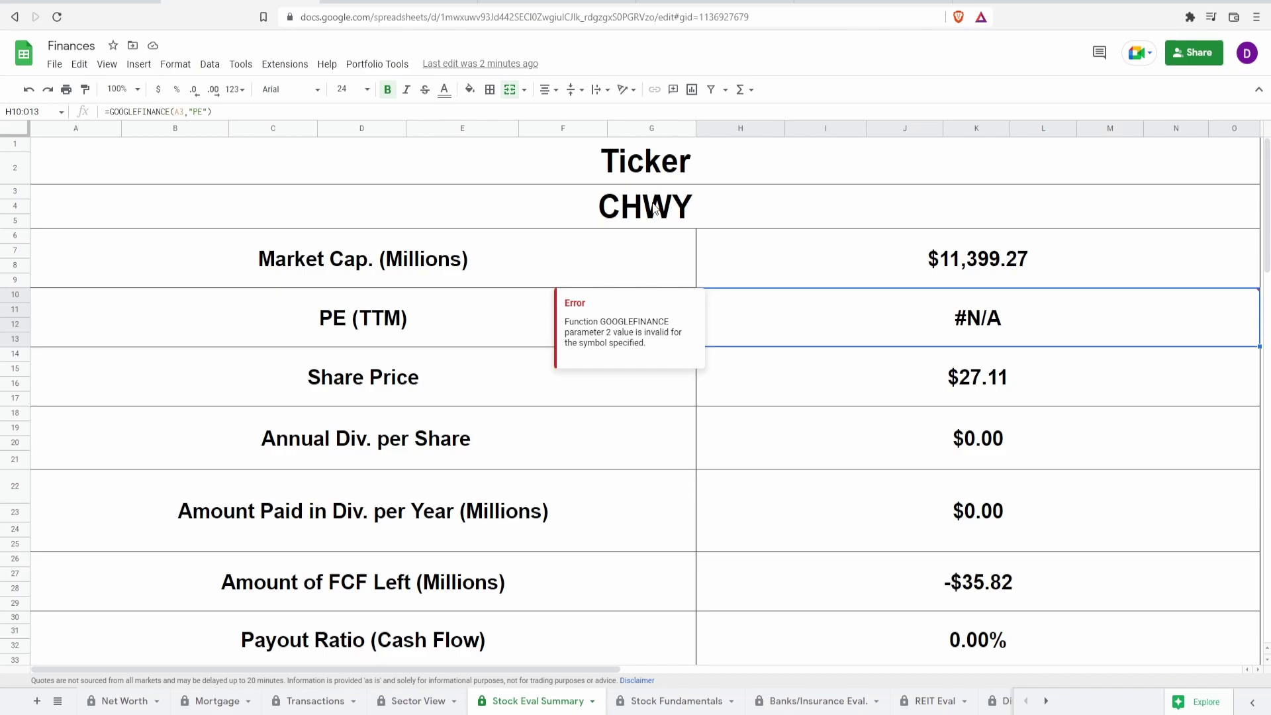
key(Down)
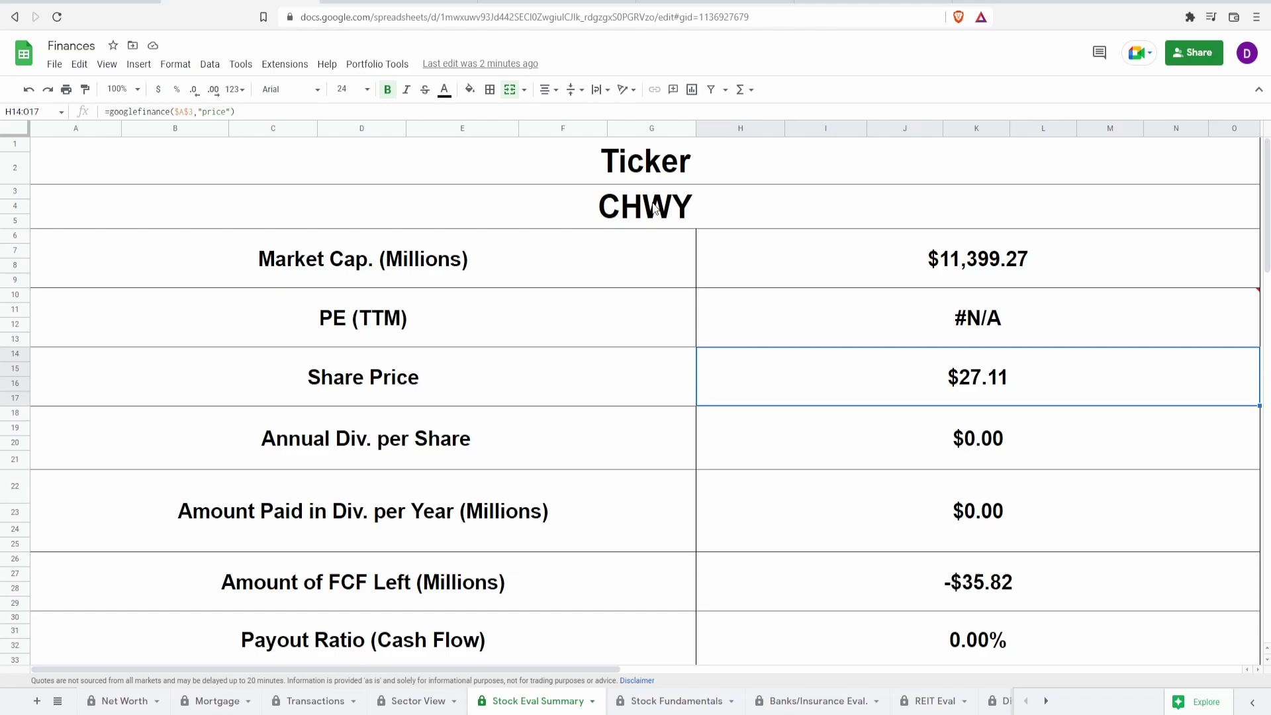
key(Down)
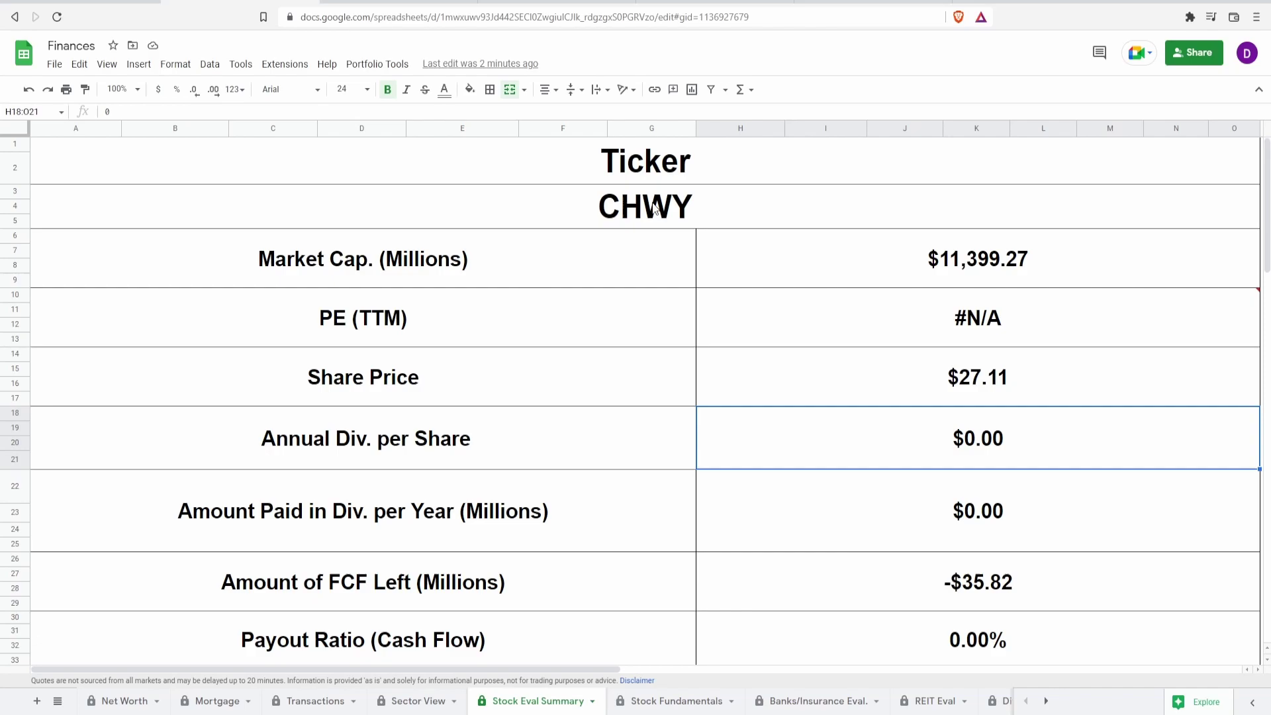
key(Down)
key(Down)
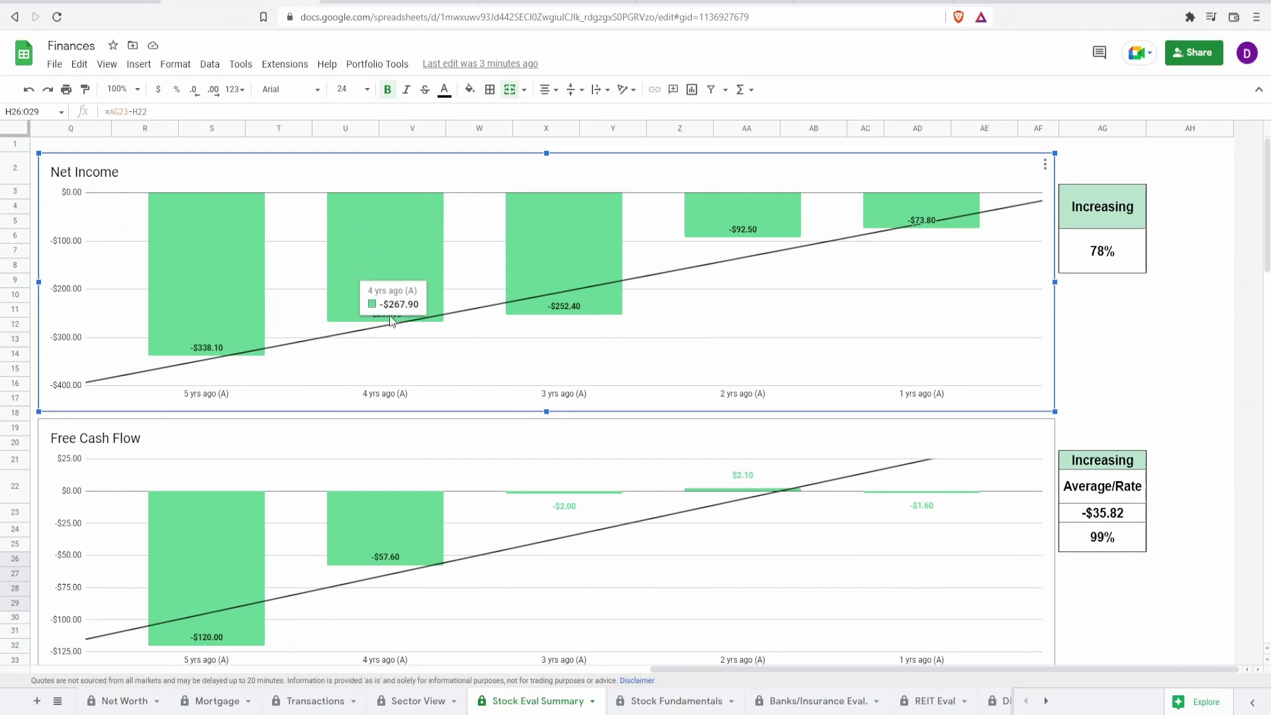
Check the 78% net income growth cell and the Net Income chart.
mouse_move(242, 308)
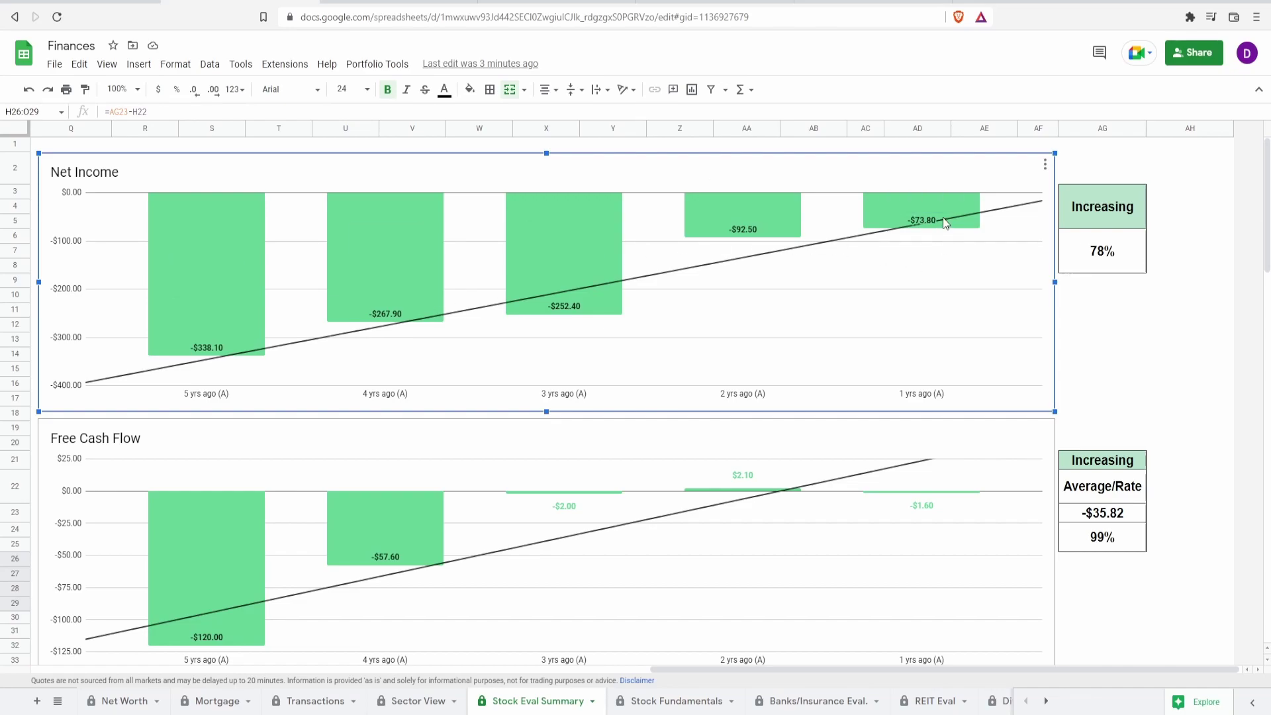
mouse_move(942, 217)
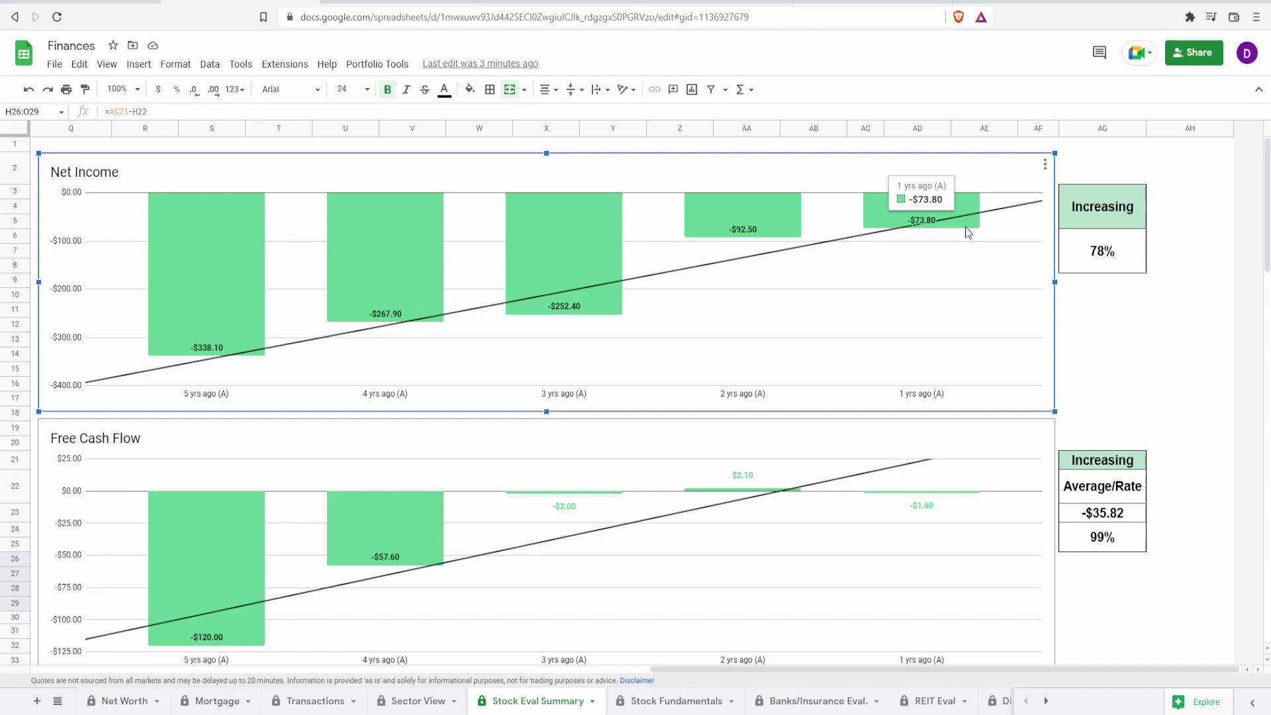
click(1129, 251)
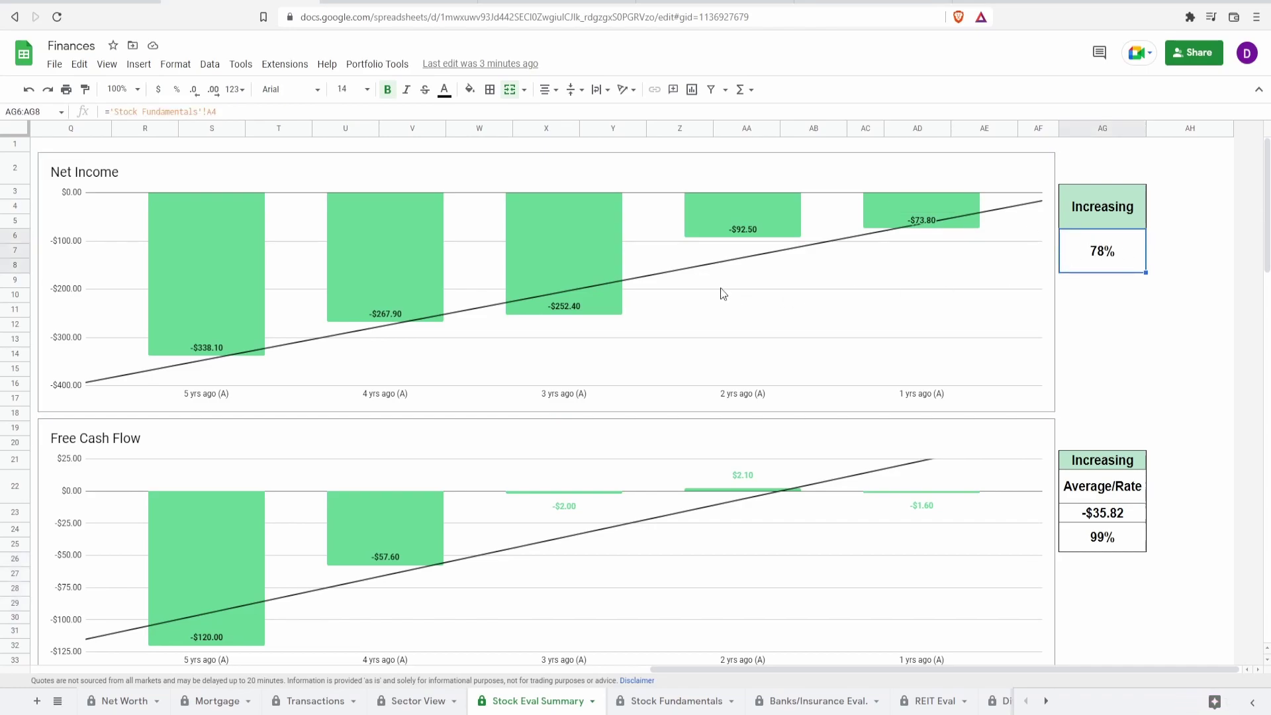
click(443, 239)
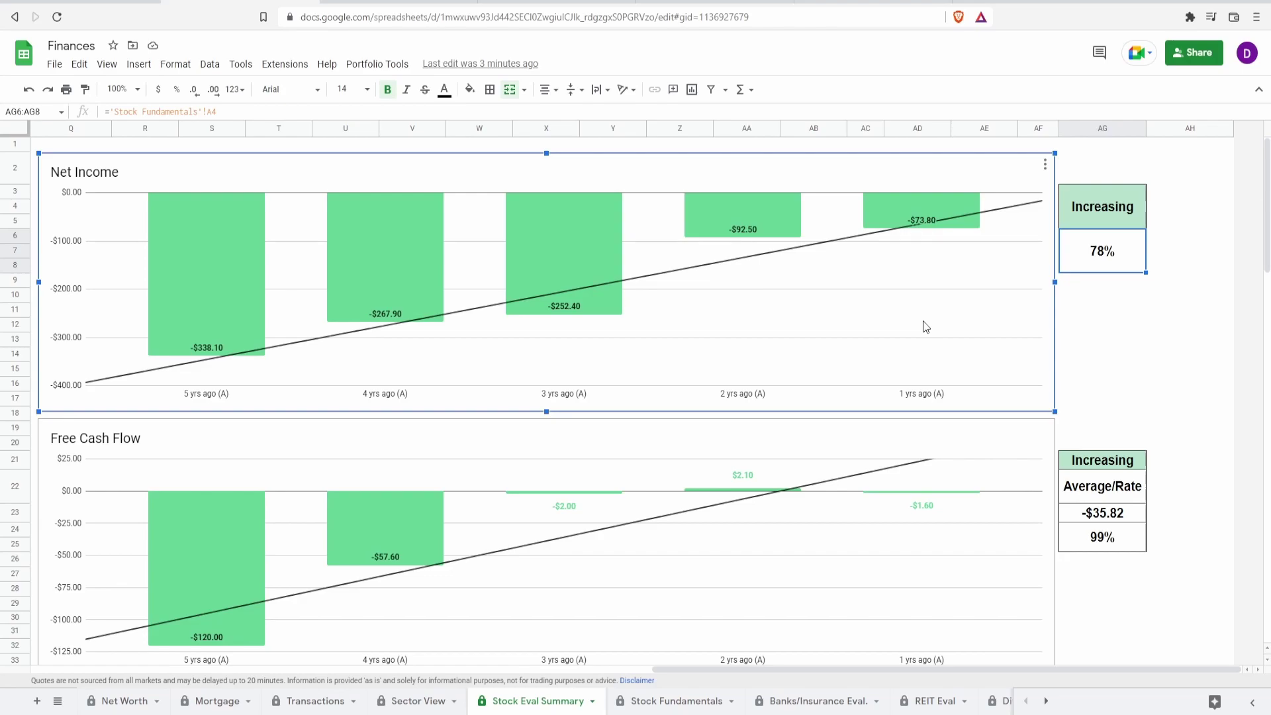
Review the Free Cash Flow chart with its 99% rate and -$35.82 average.
scroll(318, 425, down, 3)
click(318, 425)
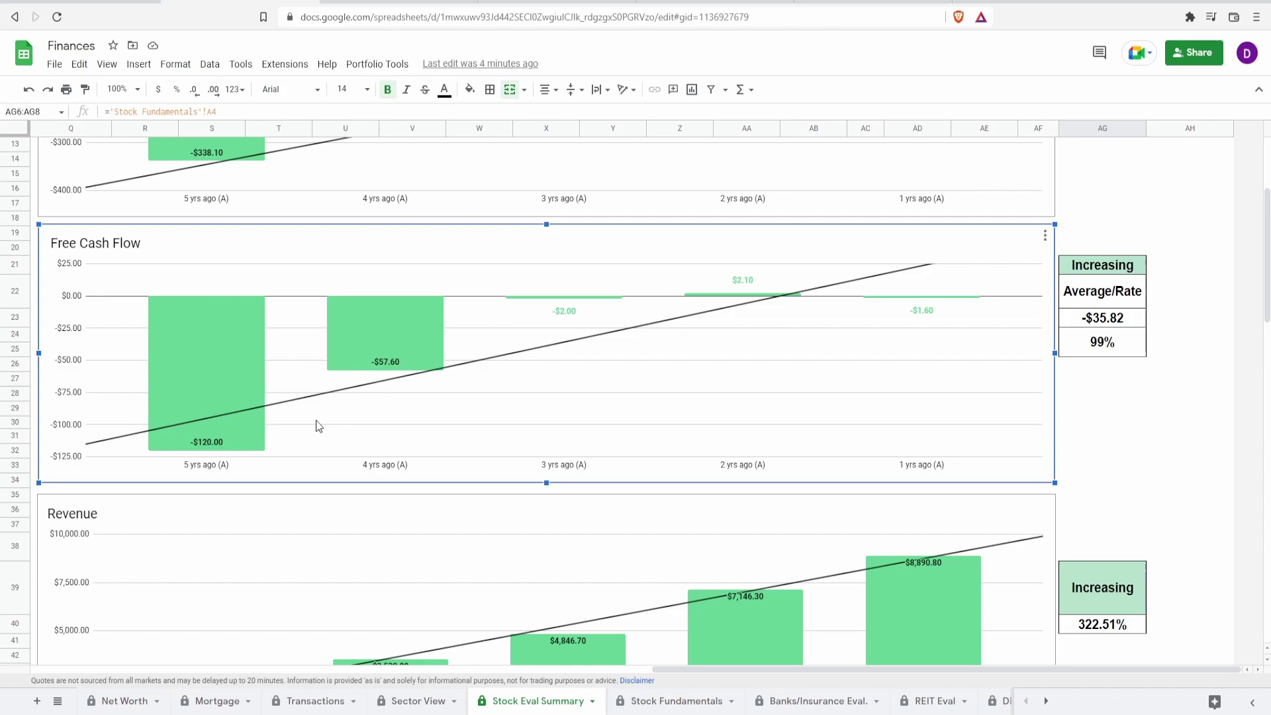
mouse_move(229, 371)
mouse_move(931, 317)
click(1110, 352)
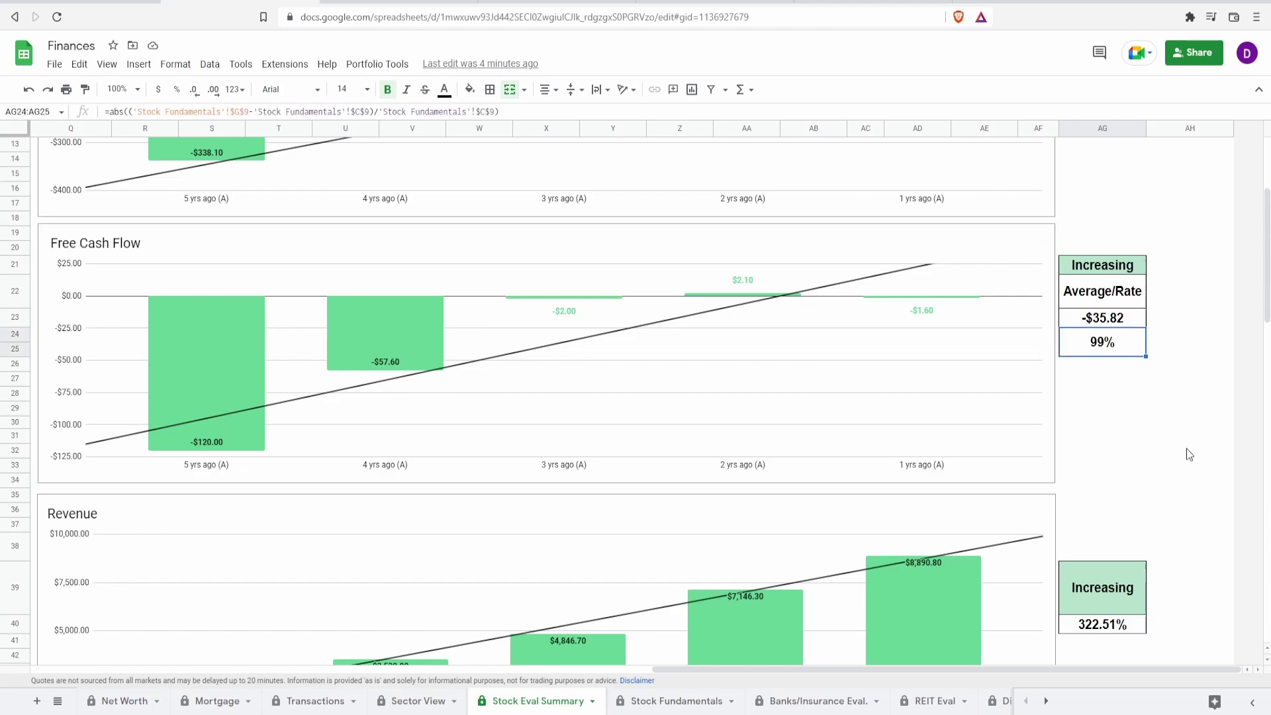
click(1137, 317)
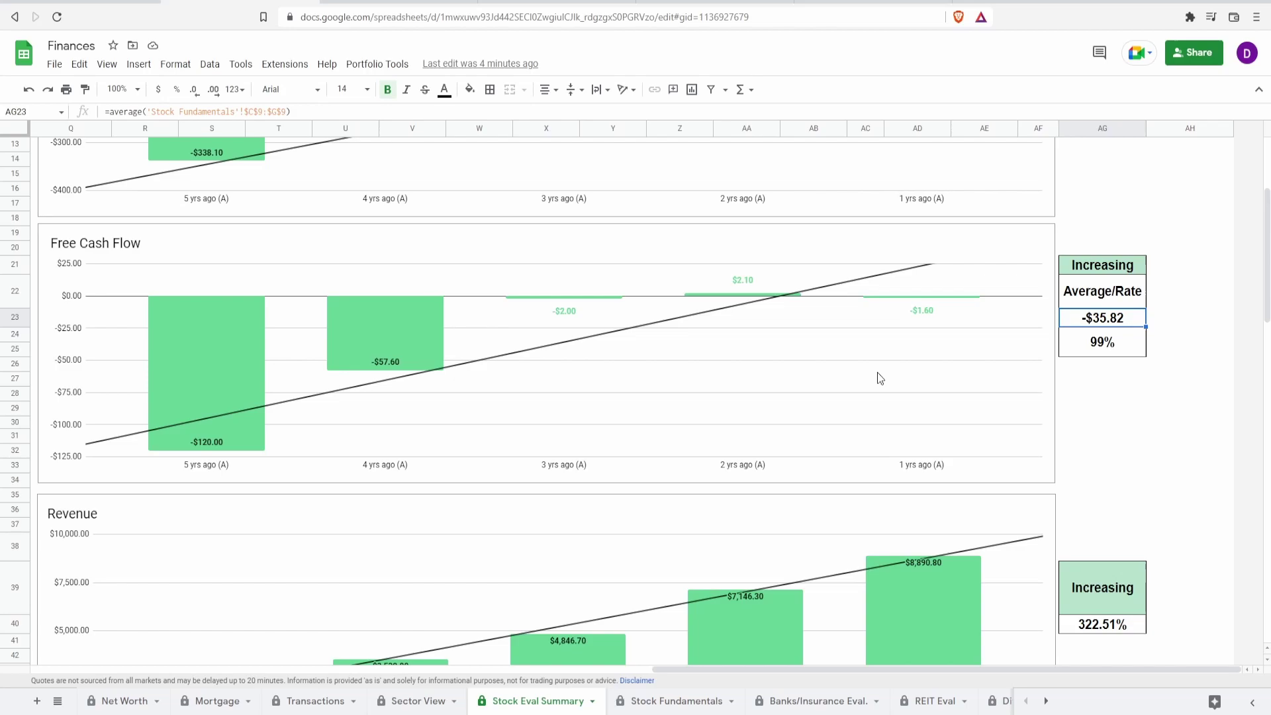
click(834, 387)
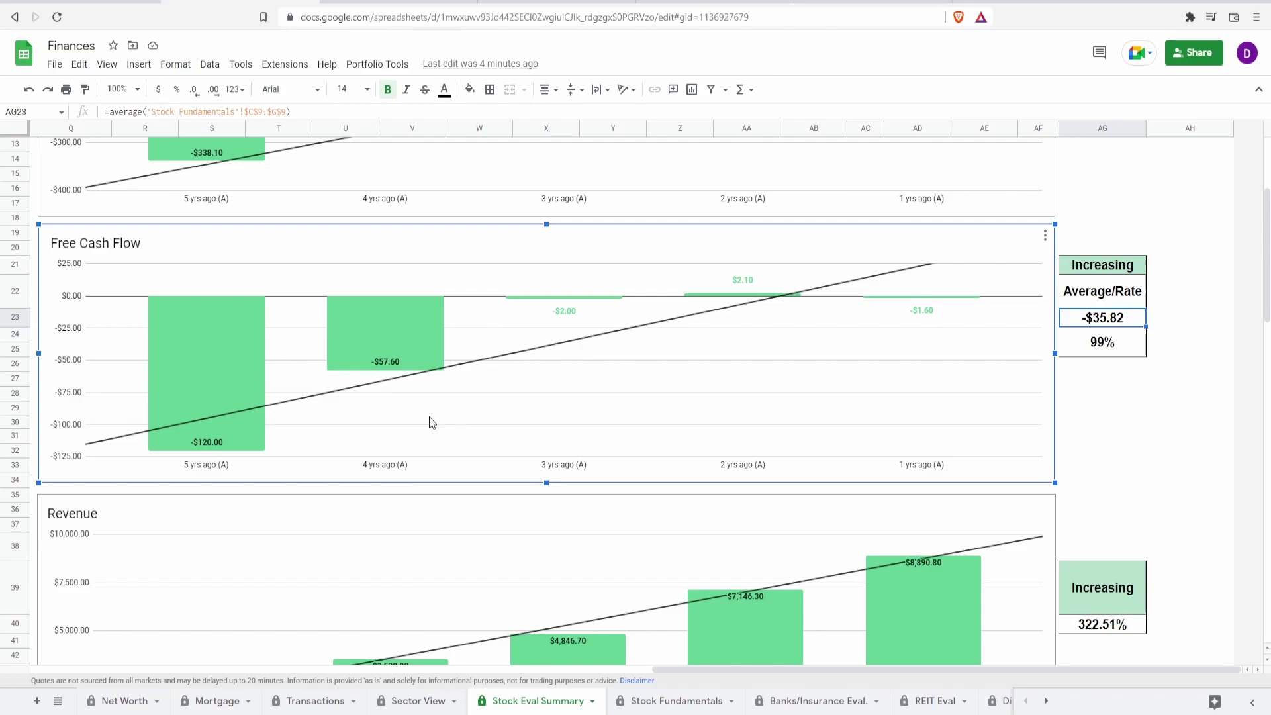
Review the Revenue chart and its 322.51% revenue growth cell.
mouse_move(263, 416)
mouse_move(391, 346)
mouse_move(426, 360)
scroll(582, 324, down, 3)
click(590, 353)
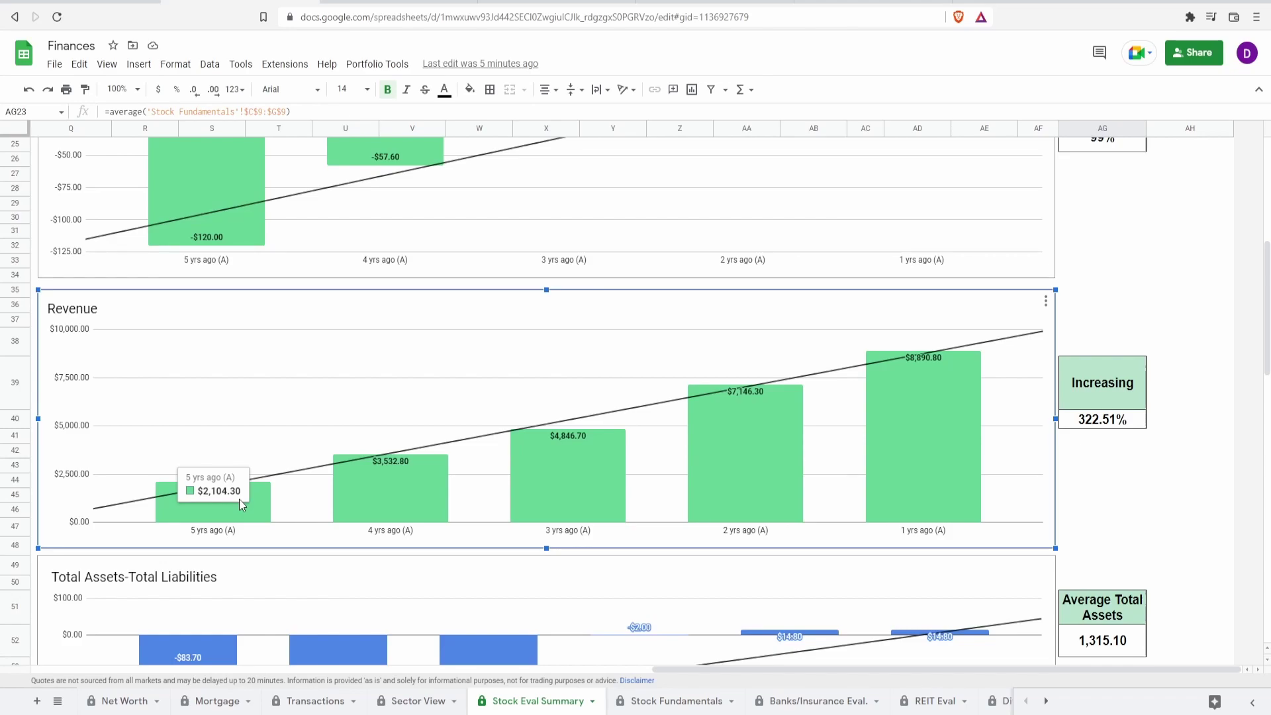
mouse_move(880, 468)
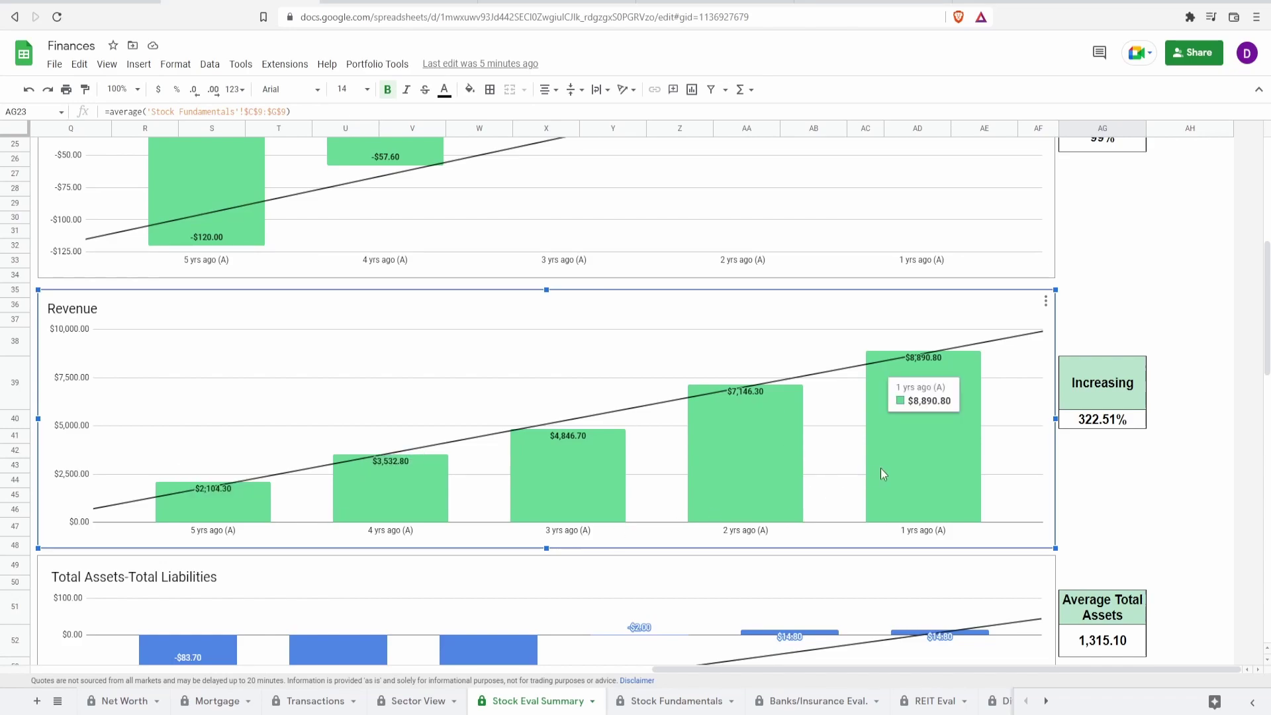
click(1125, 424)
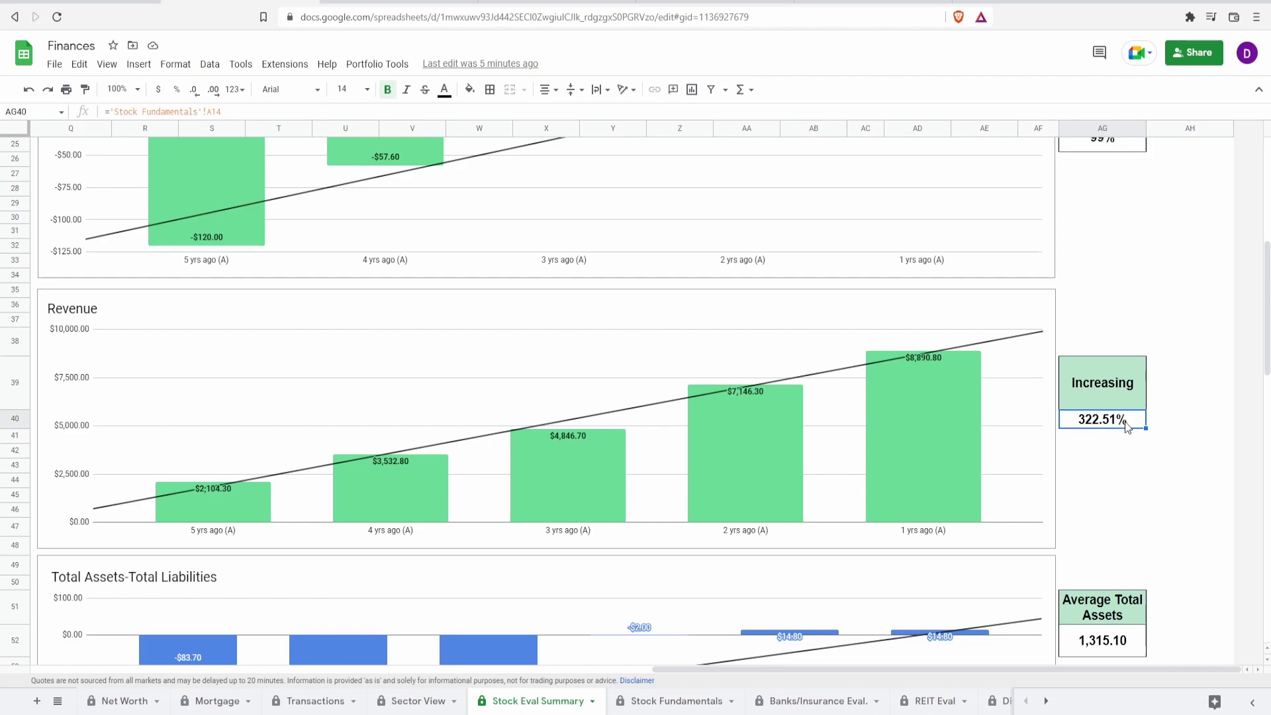
click(884, 423)
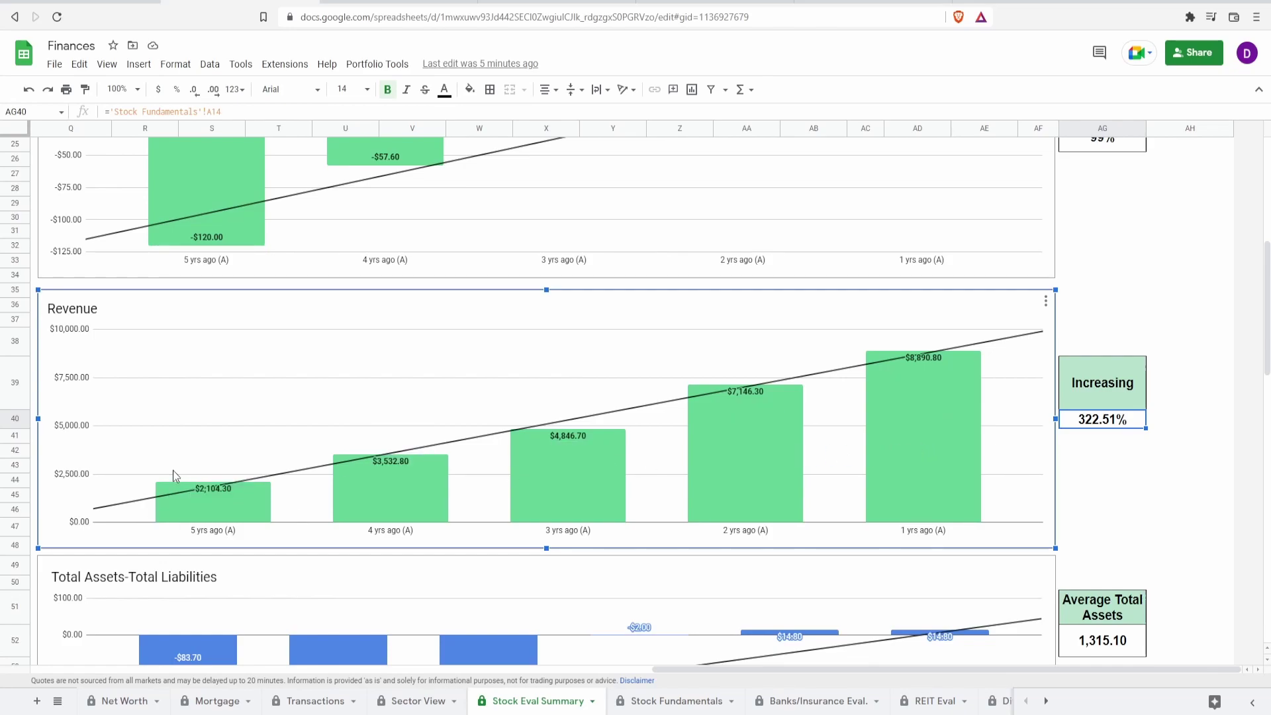
Revisit the Net Income and Free Cash Flow charts.
scroll(442, 451, up, 6)
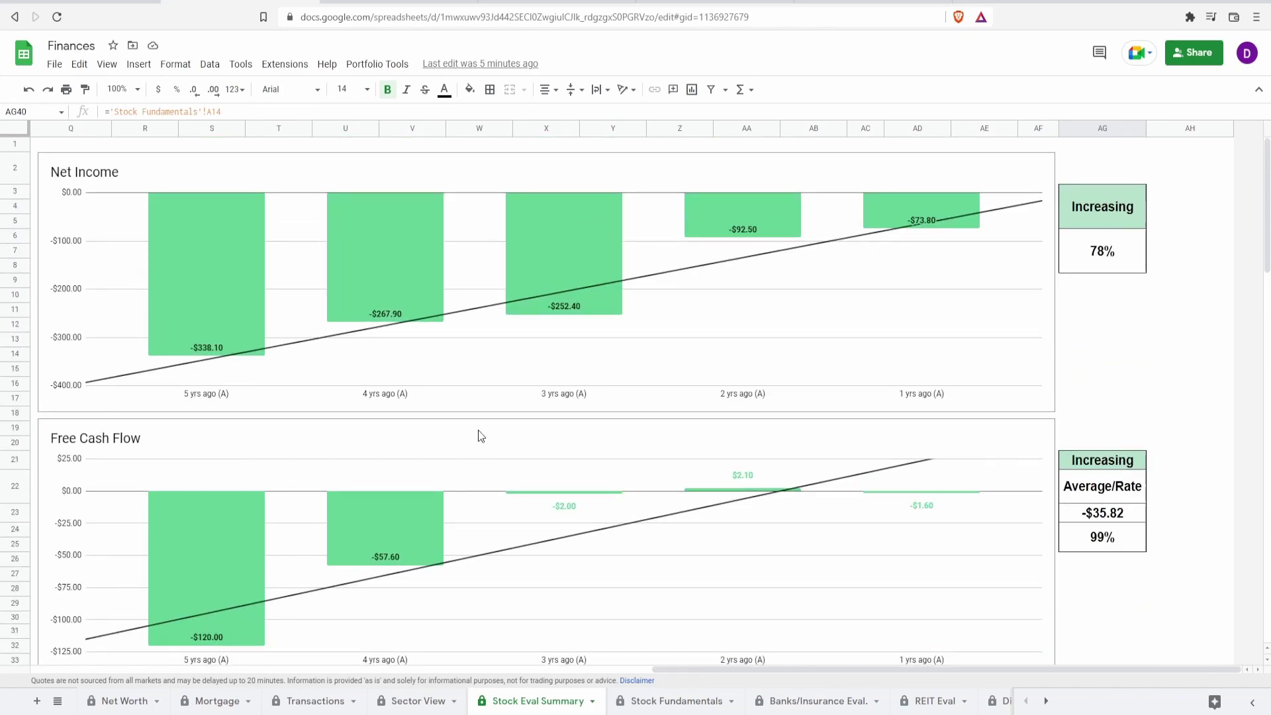
click(491, 360)
scroll(483, 415, down, 2)
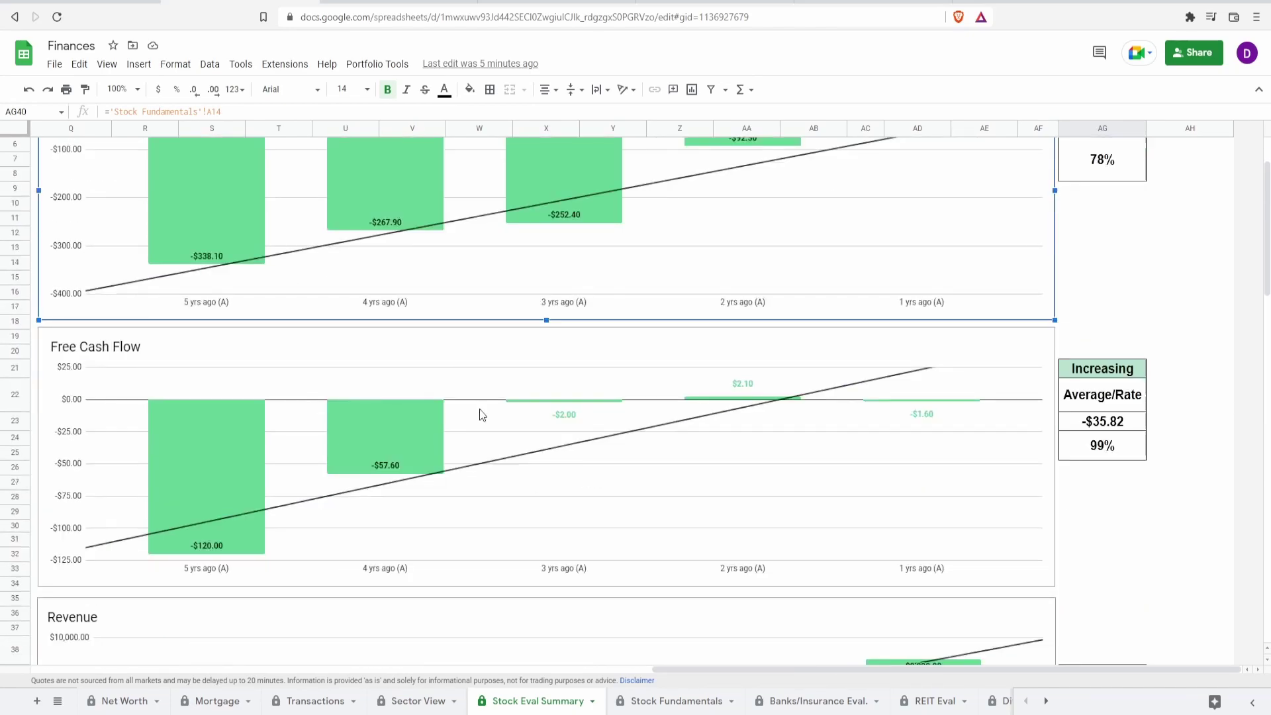
click(489, 430)
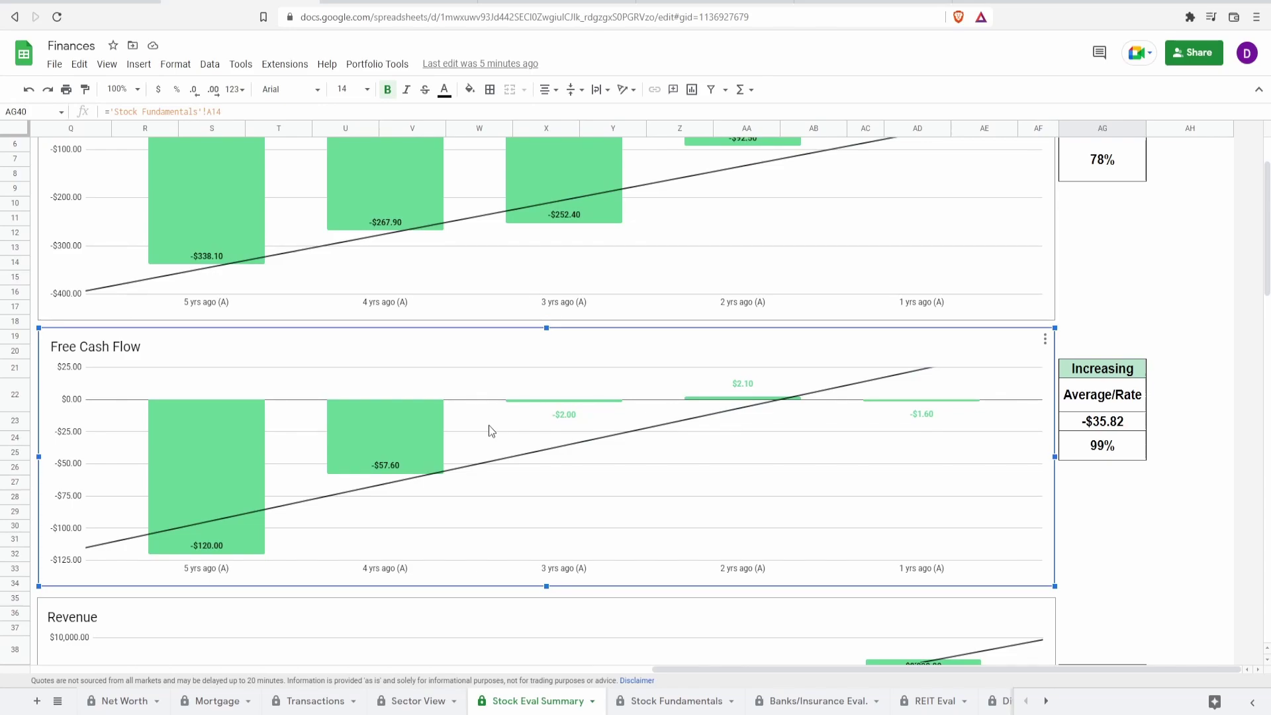
mouse_move(703, 401)
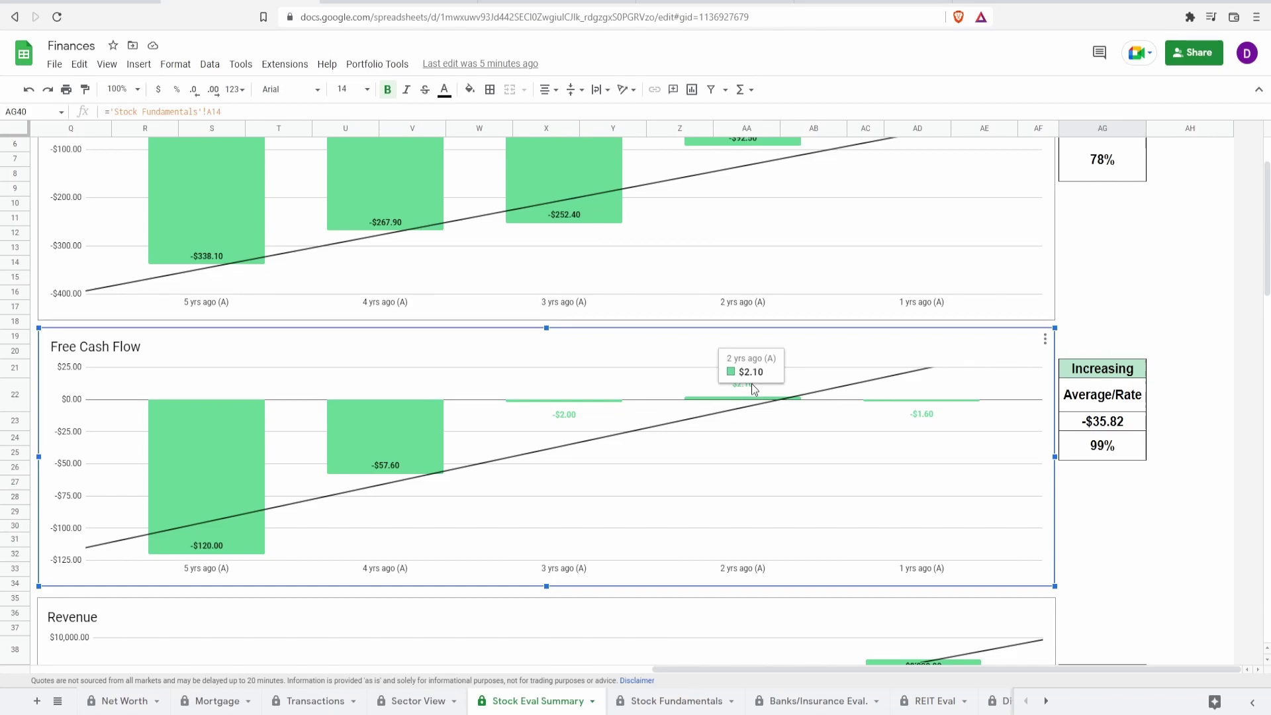
Check the 1,315.10 average total assets, average liabilities and assets-minus-liabilities formulas.
scroll(752, 383, down, 4)
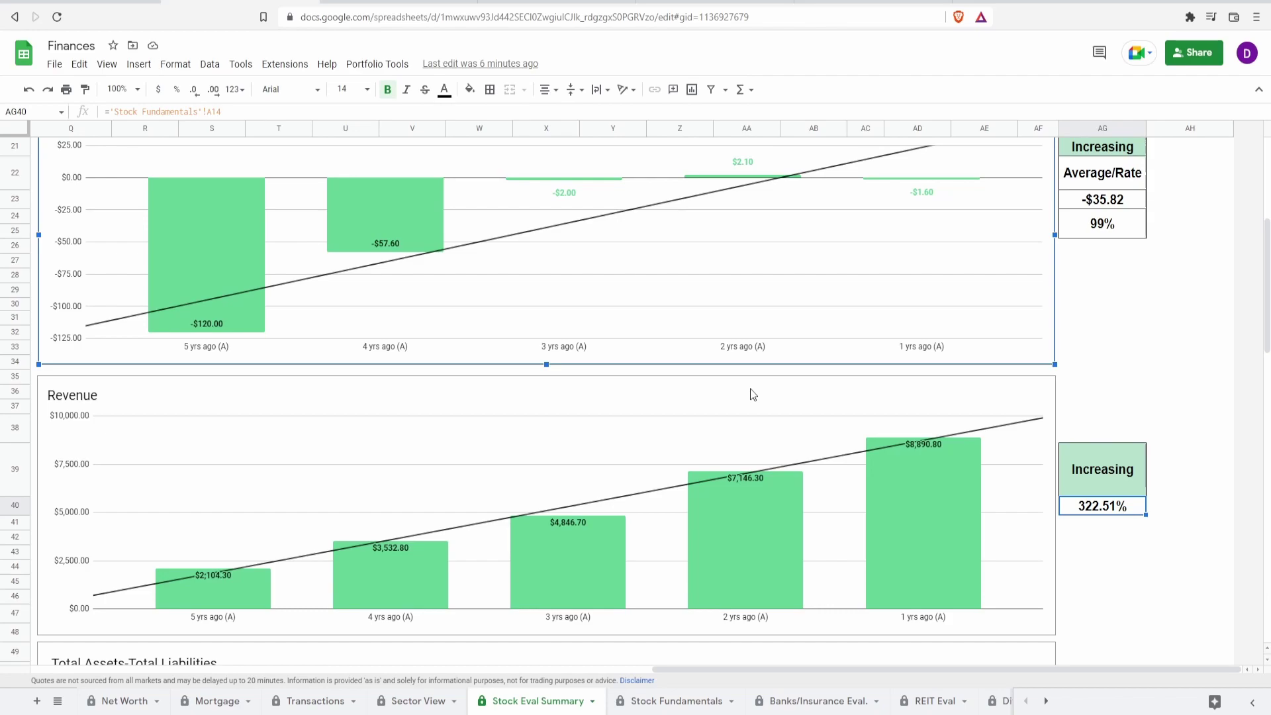
scroll(752, 393, down, 5)
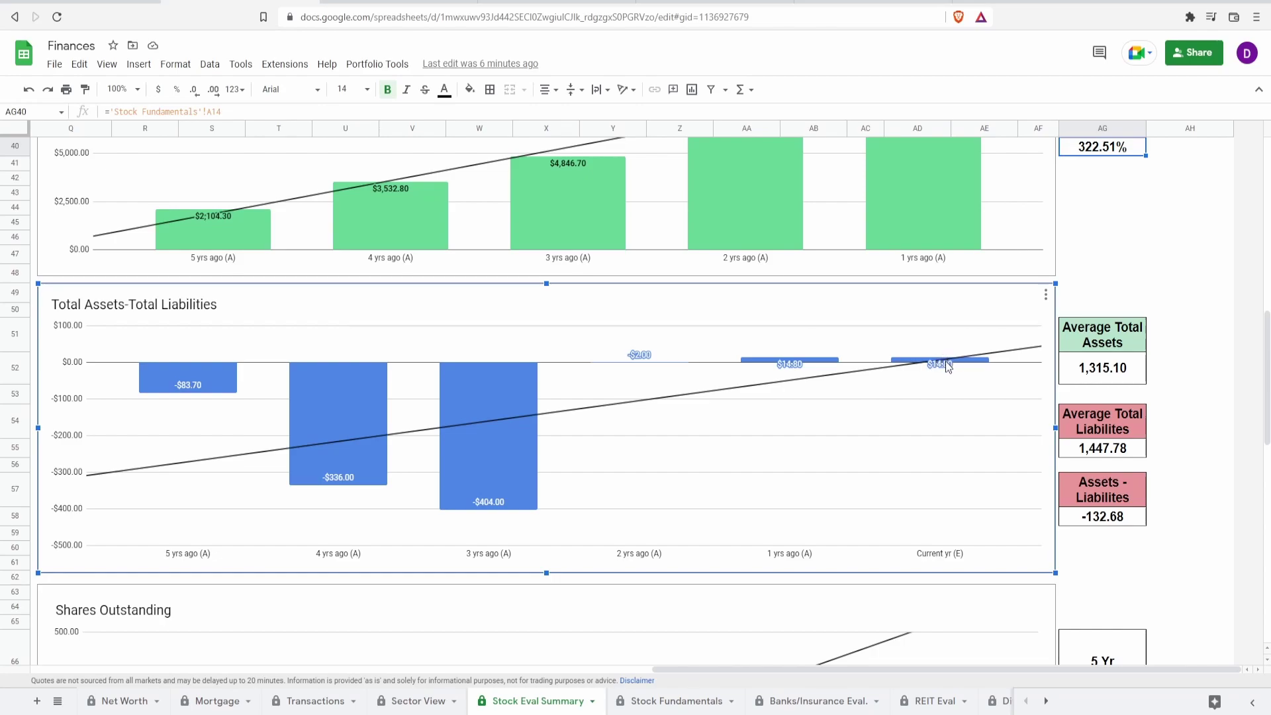
mouse_move(186, 391)
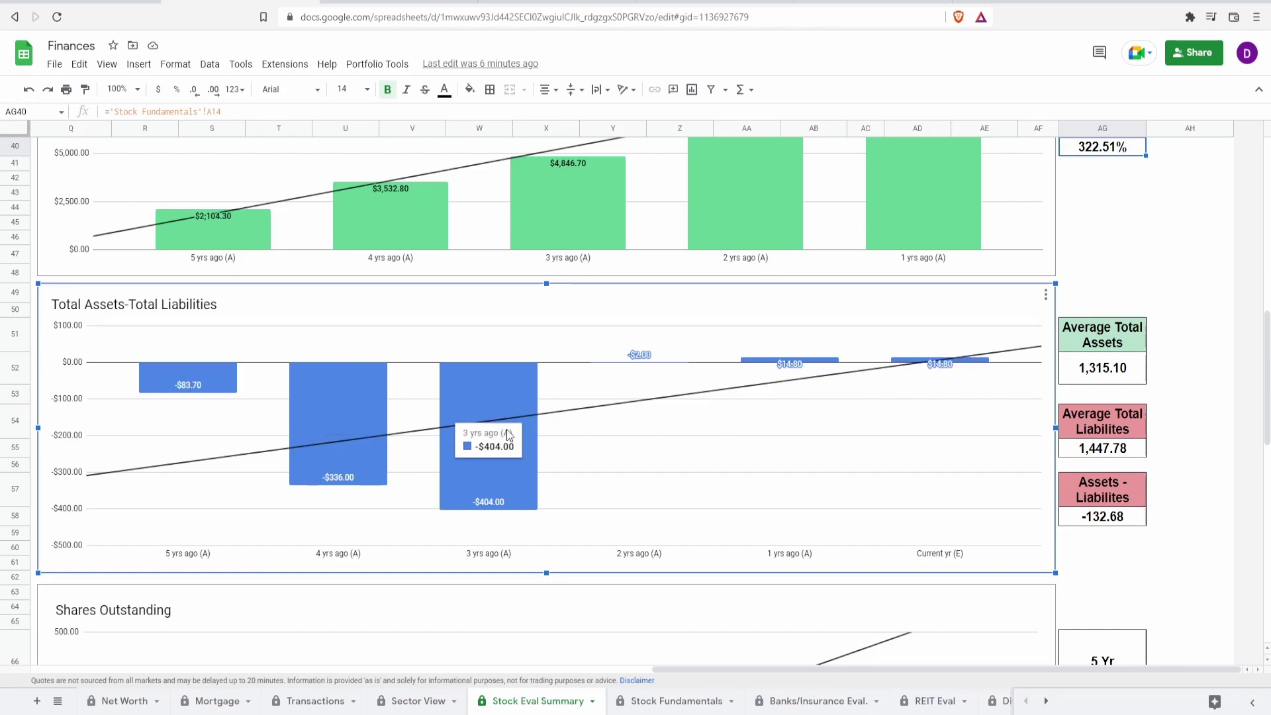
mouse_move(642, 361)
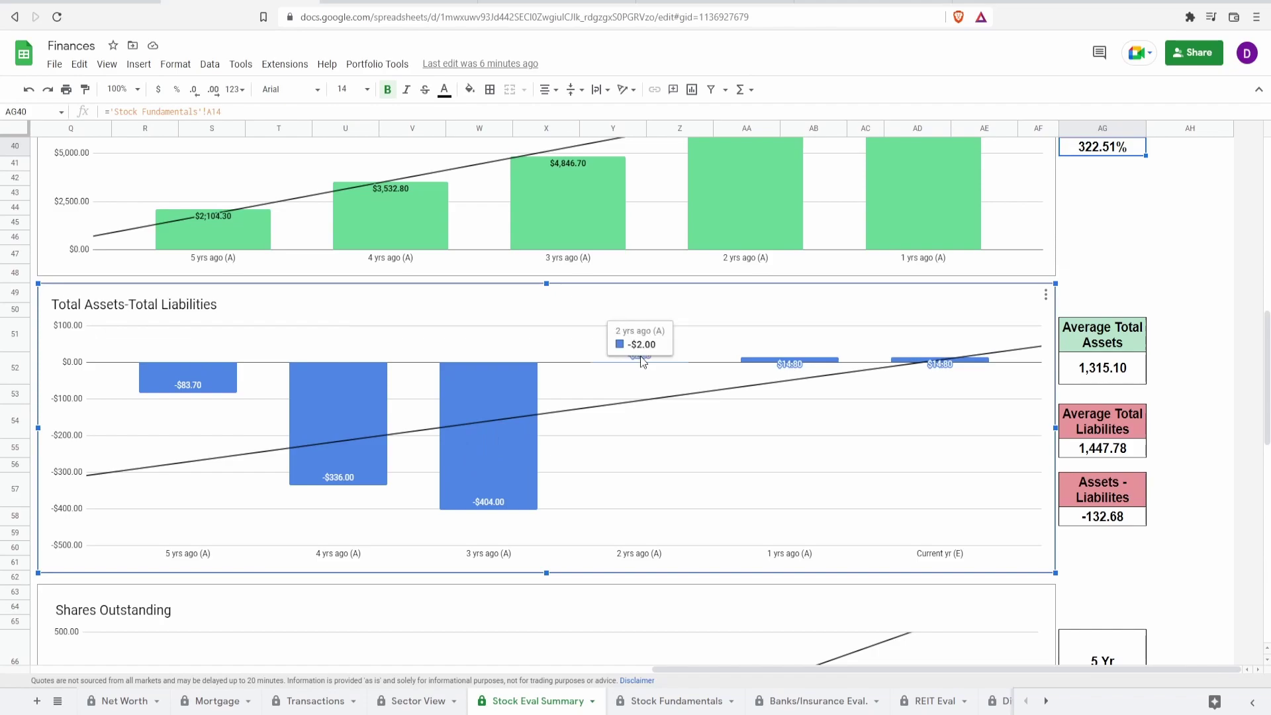
mouse_move(779, 362)
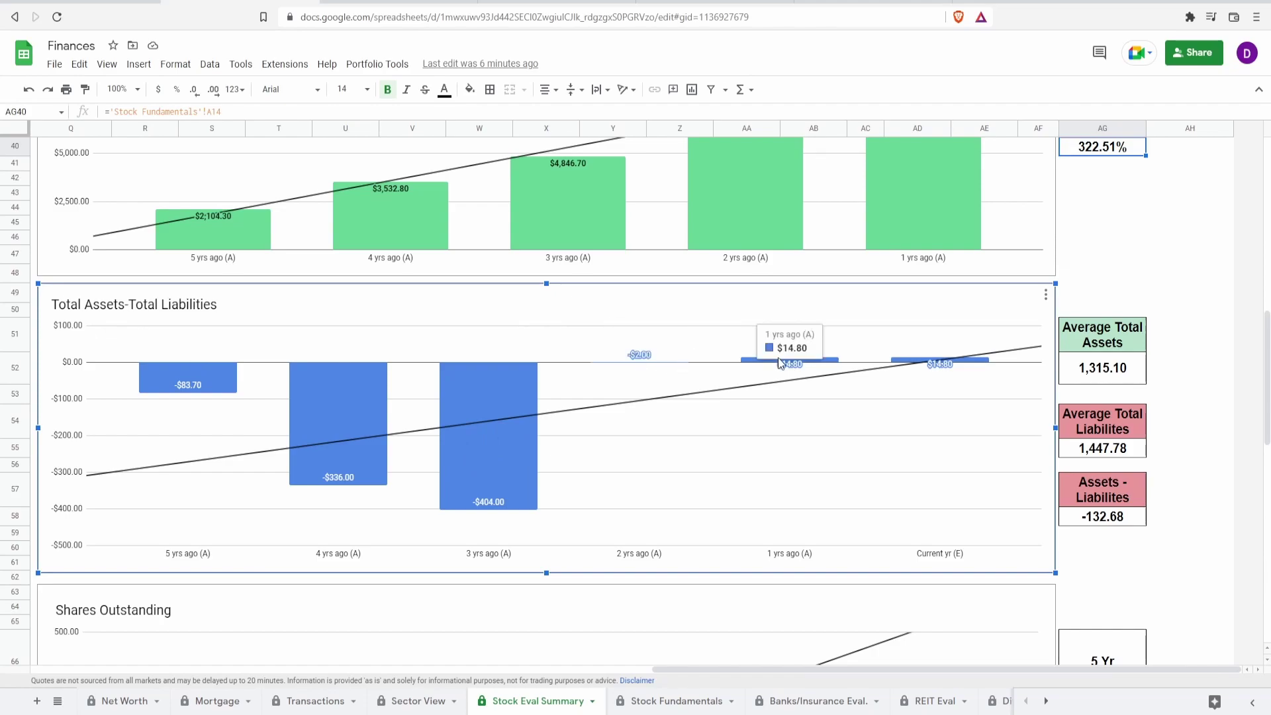
mouse_move(915, 364)
click(1100, 374)
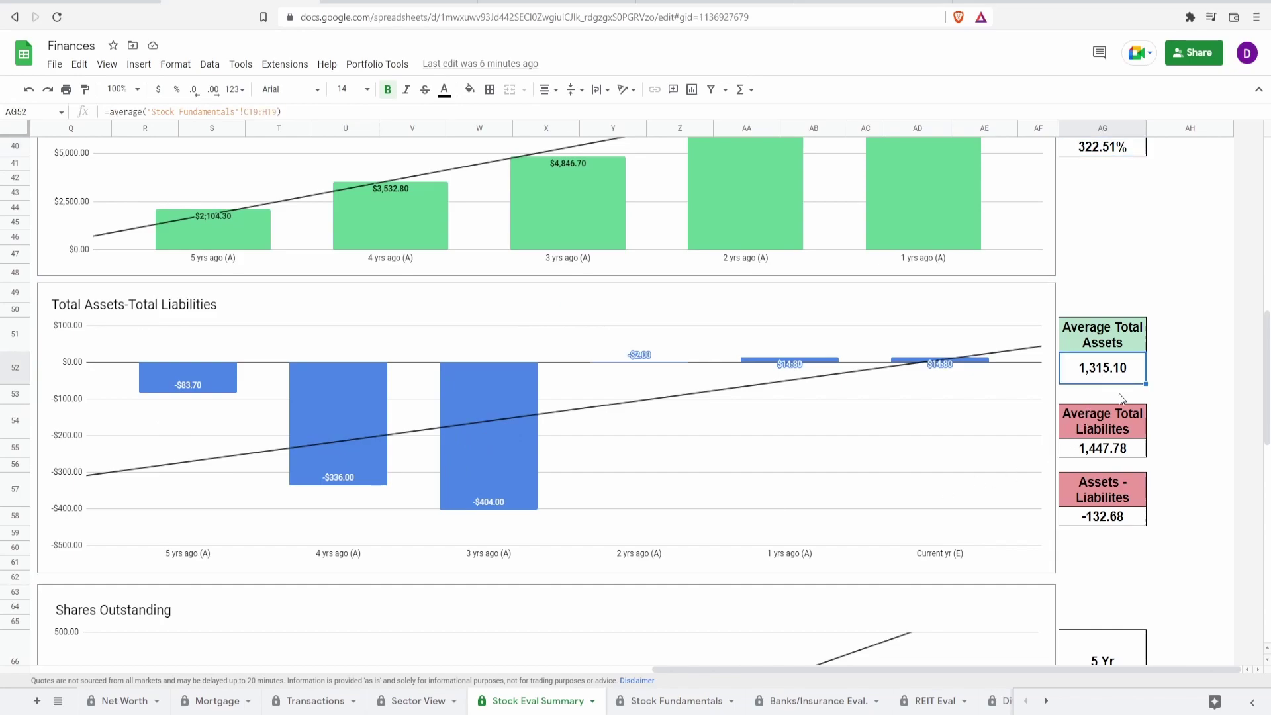
click(1134, 448)
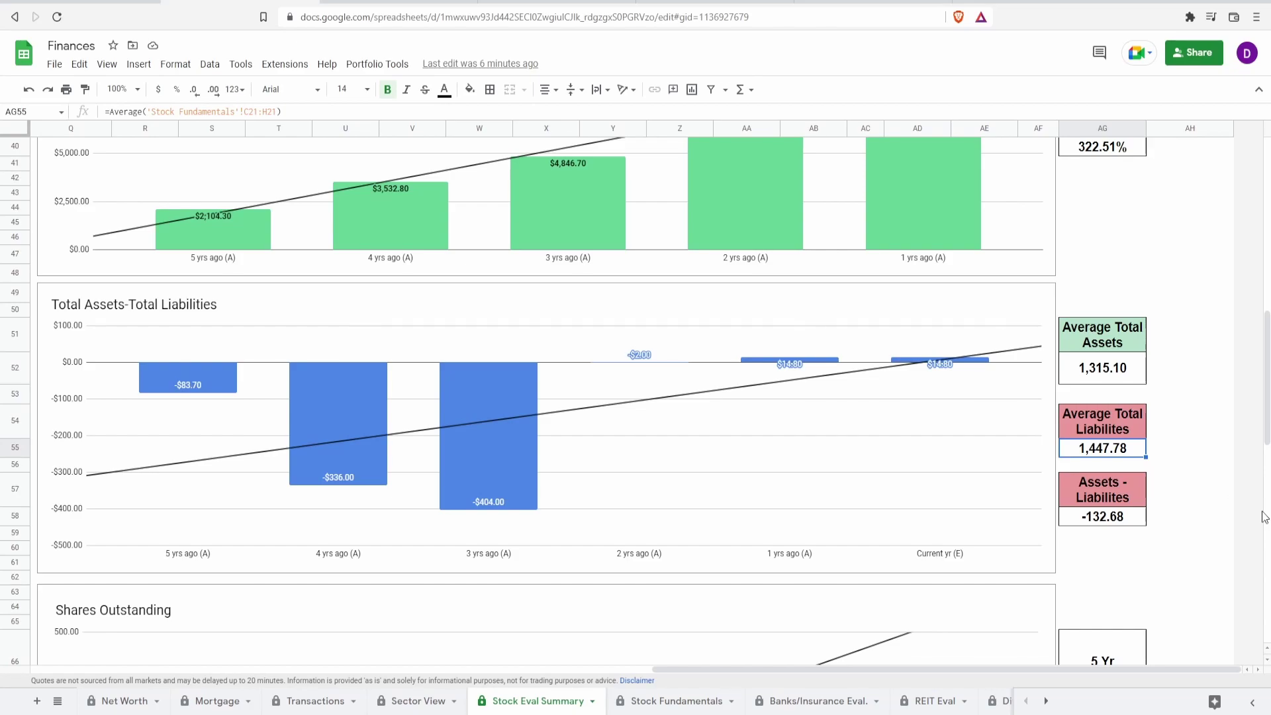
click(1126, 516)
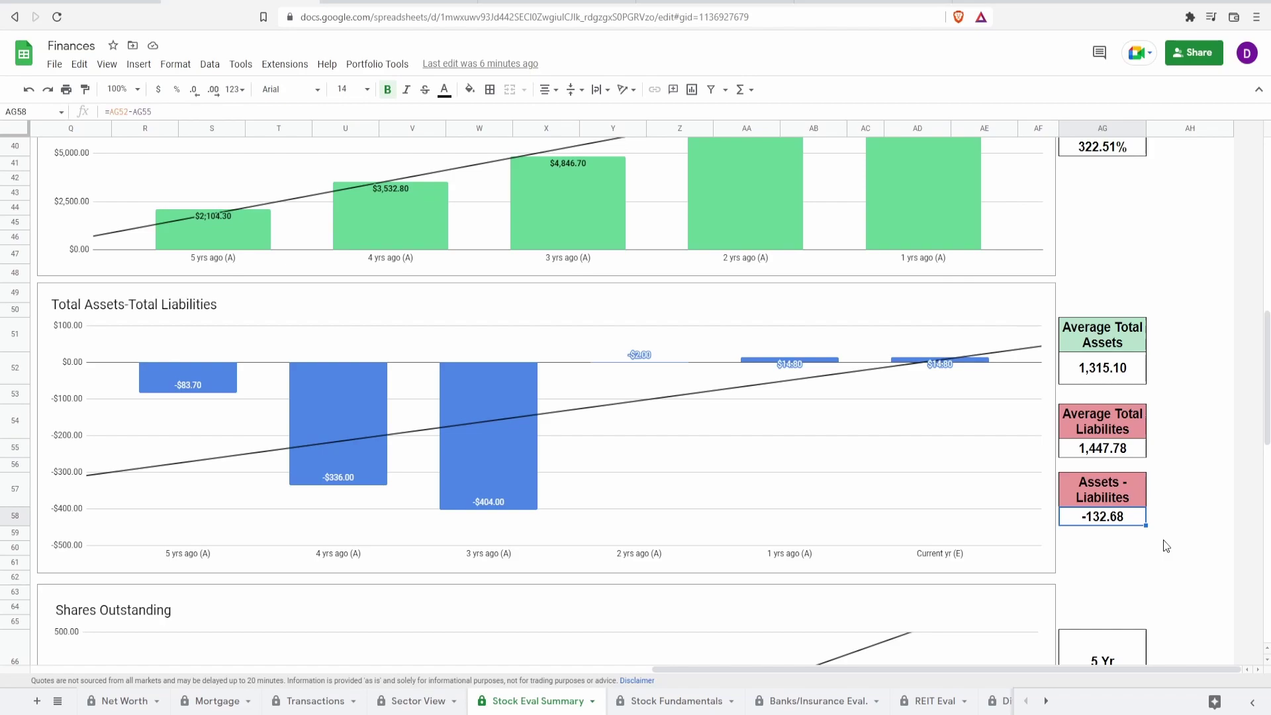
scroll(1047, 534, down, 6)
click(1047, 534)
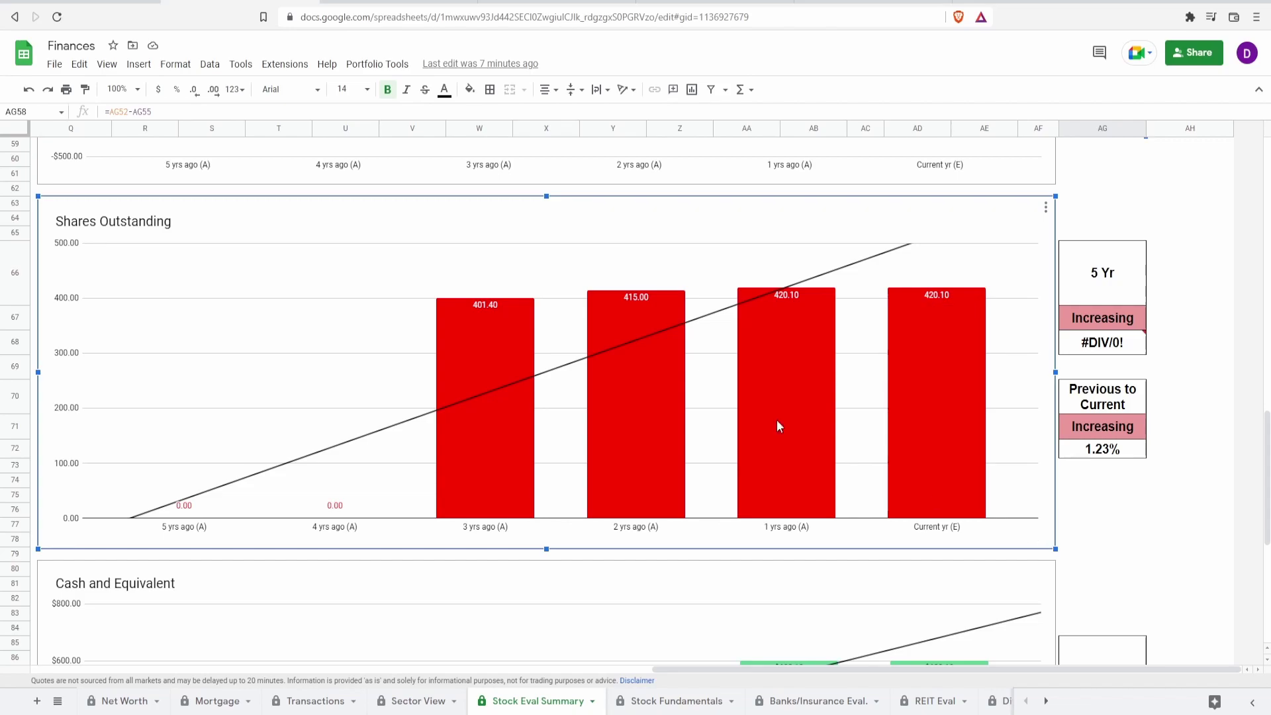
Inspect the Shares Outstanding bars and the previous-to-current share change formula.
mouse_move(190, 511)
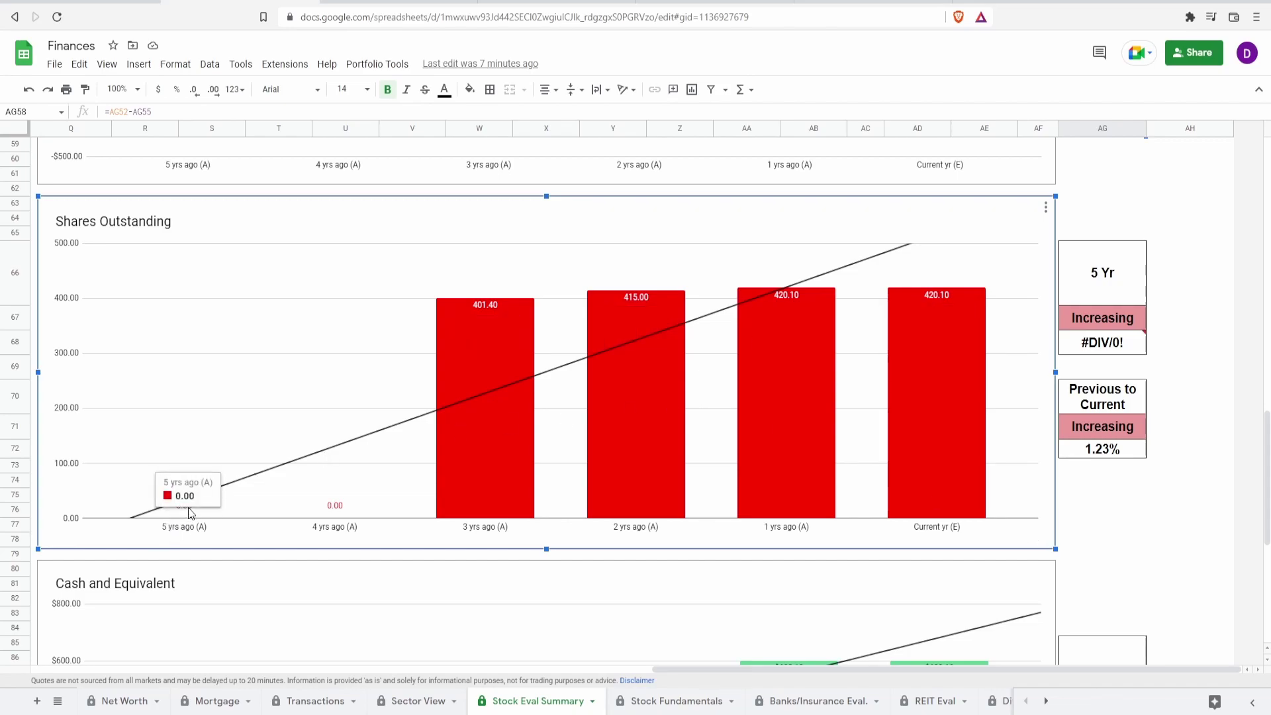
mouse_move(490, 480)
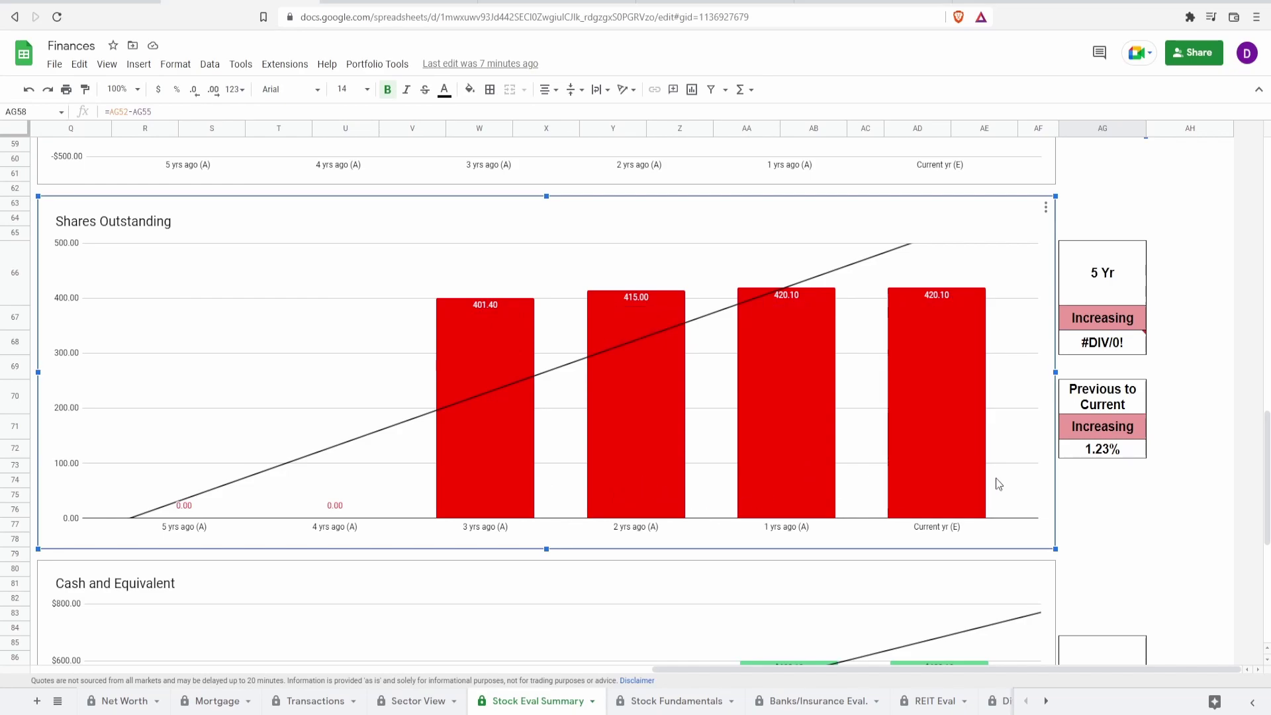
mouse_move(969, 462)
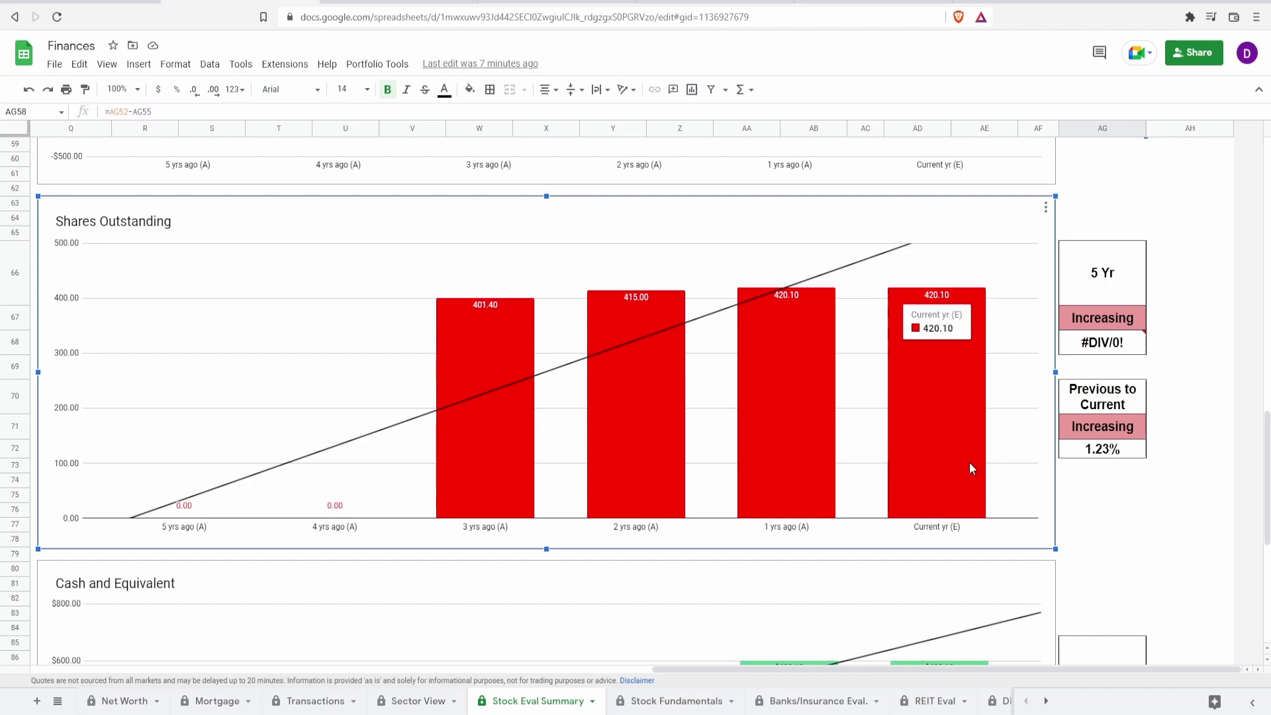
click(1093, 455)
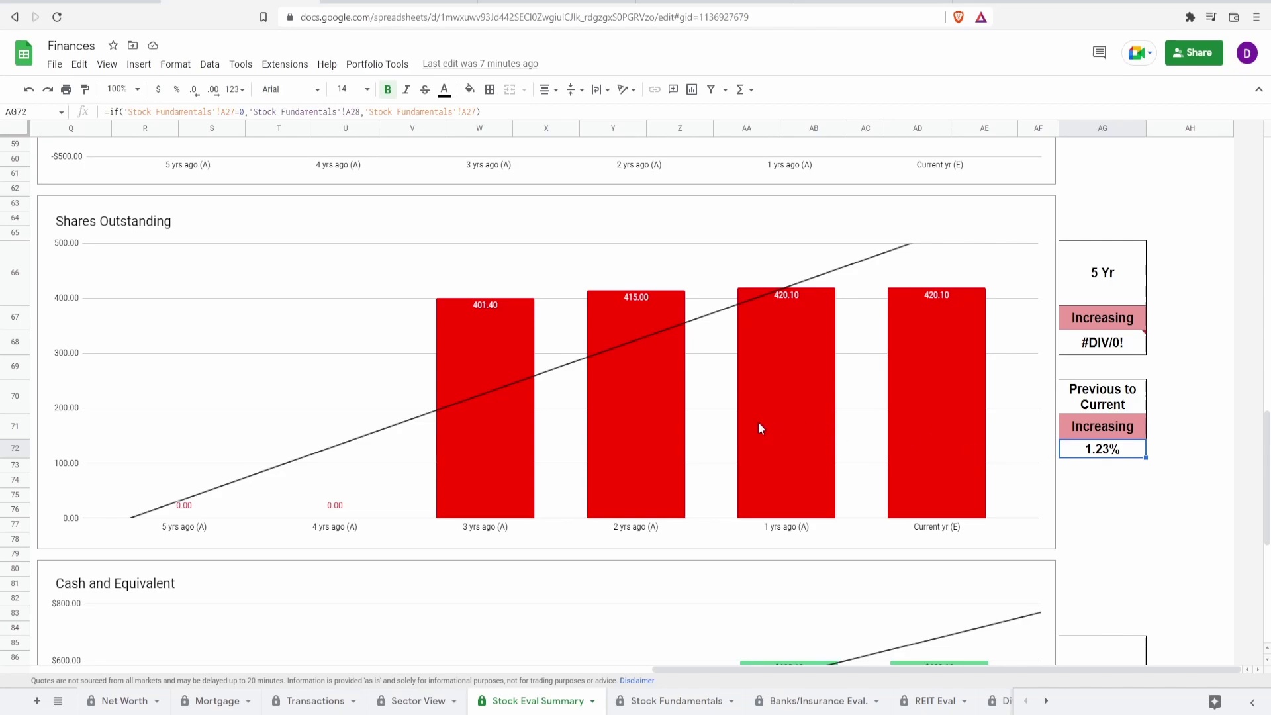
click(646, 447)
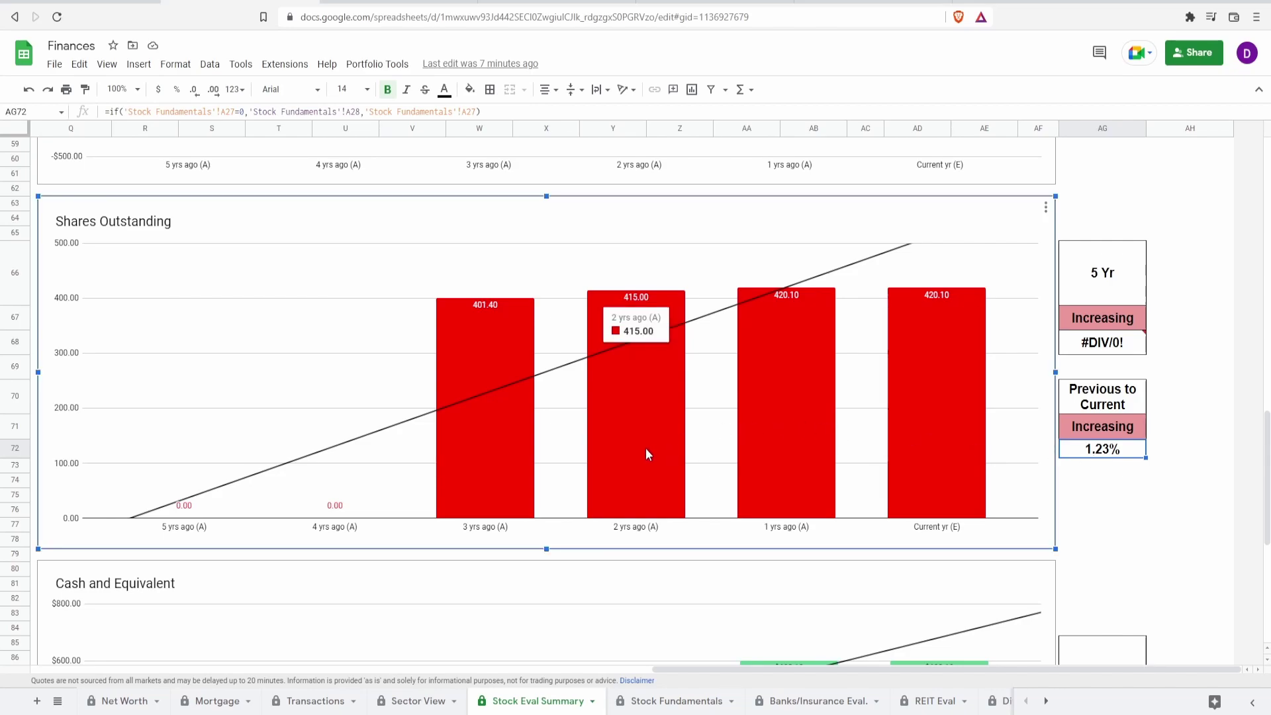
mouse_move(795, 463)
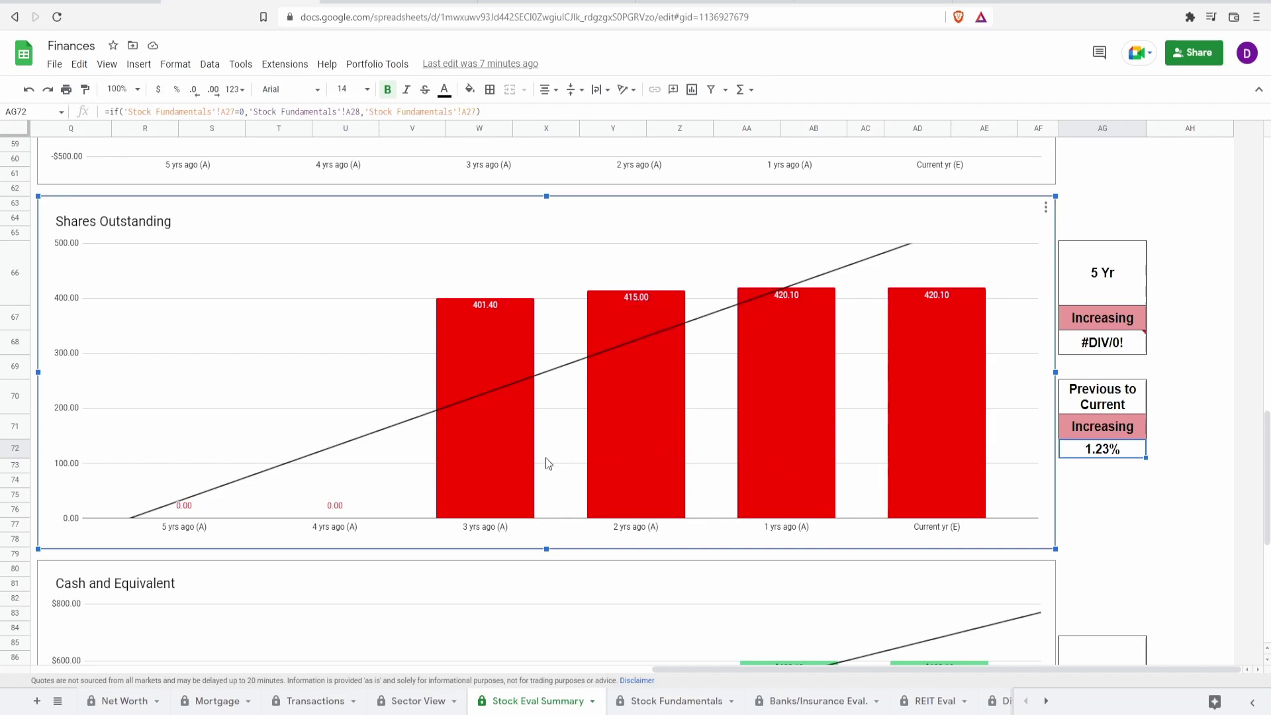
mouse_move(782, 423)
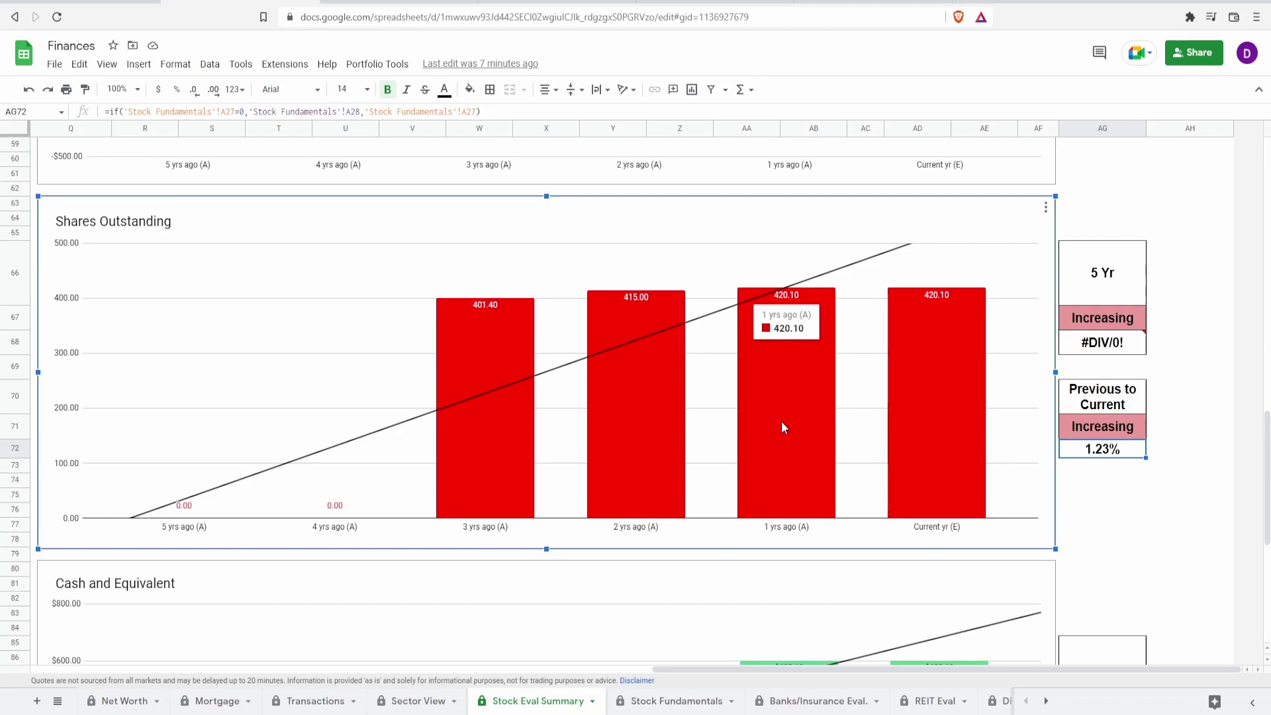
Select the Cash and Equivalent chart further down the sheet.
scroll(782, 421, down, 4)
click(813, 444)
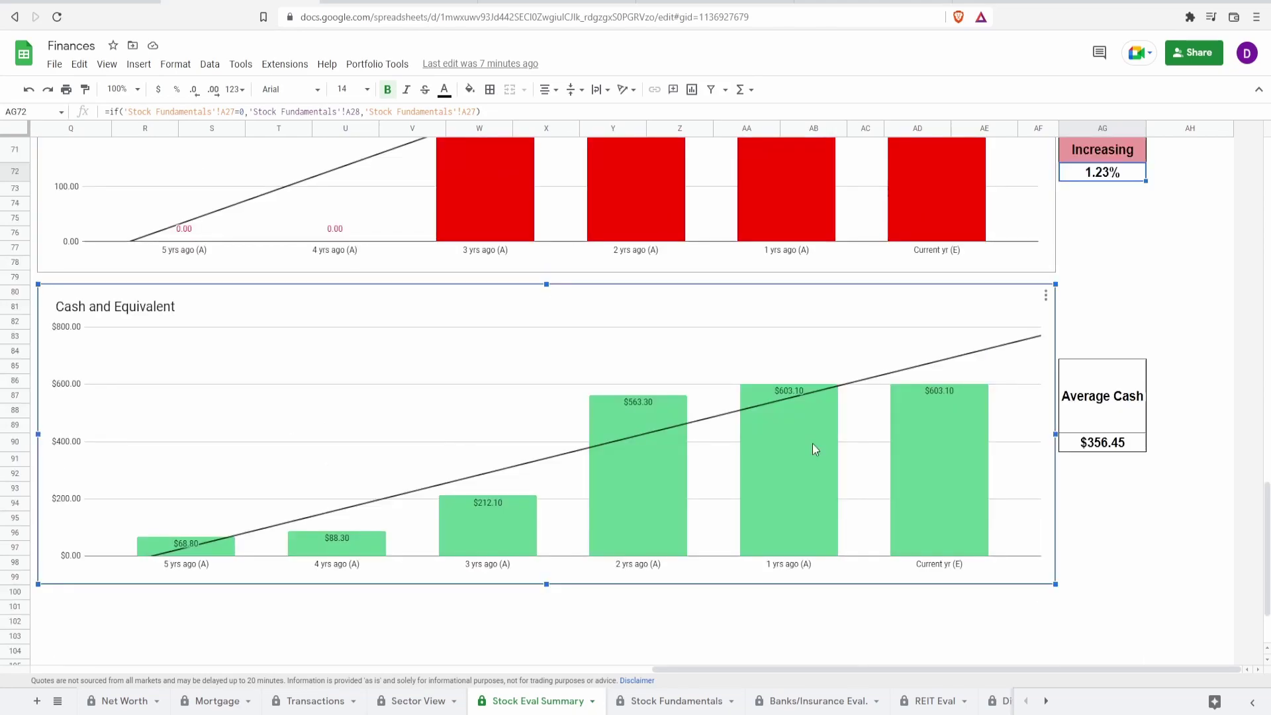
mouse_move(916, 479)
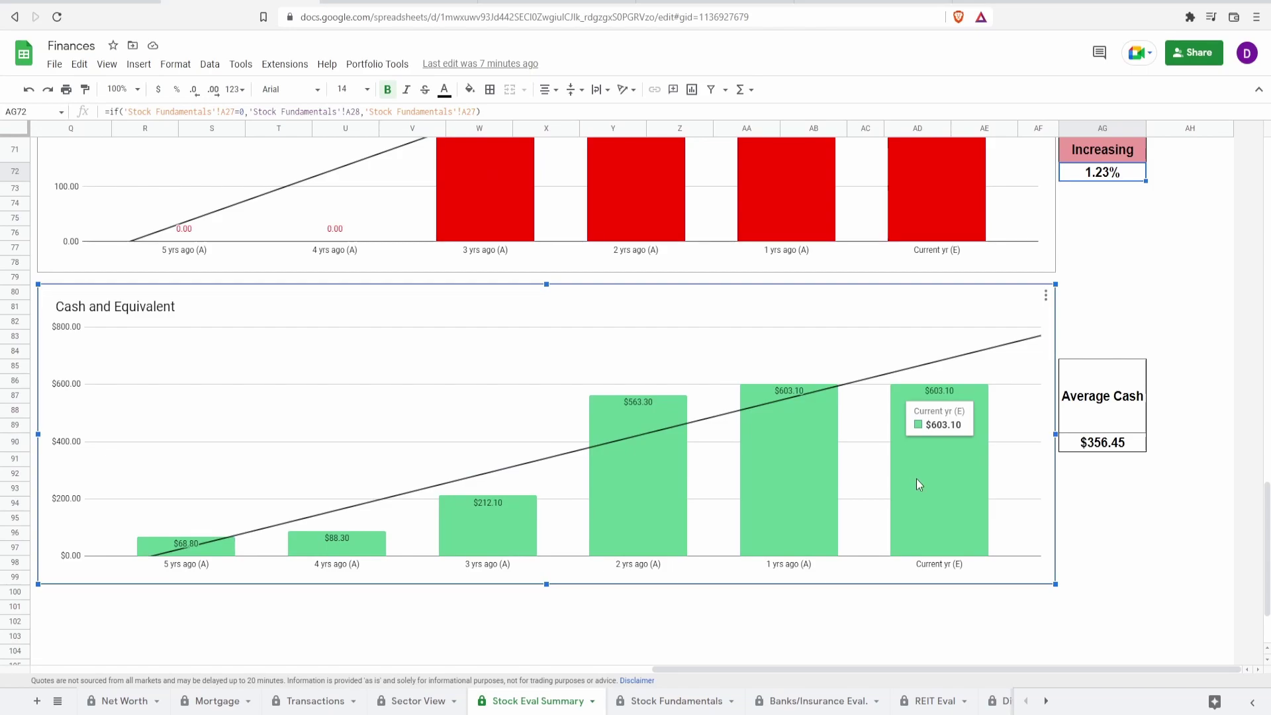
Check the Average Cash formula, then review the Low Assumption revenue growth values.
click(1110, 448)
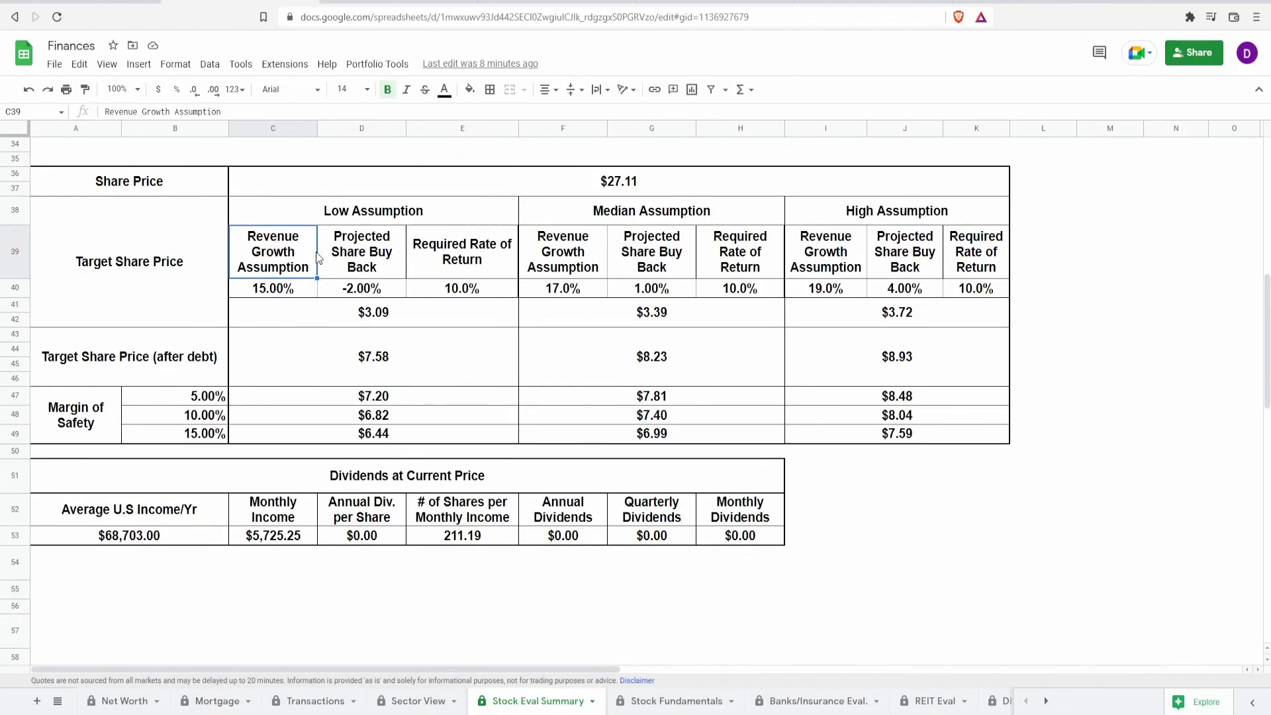
click(354, 219)
key(Right)
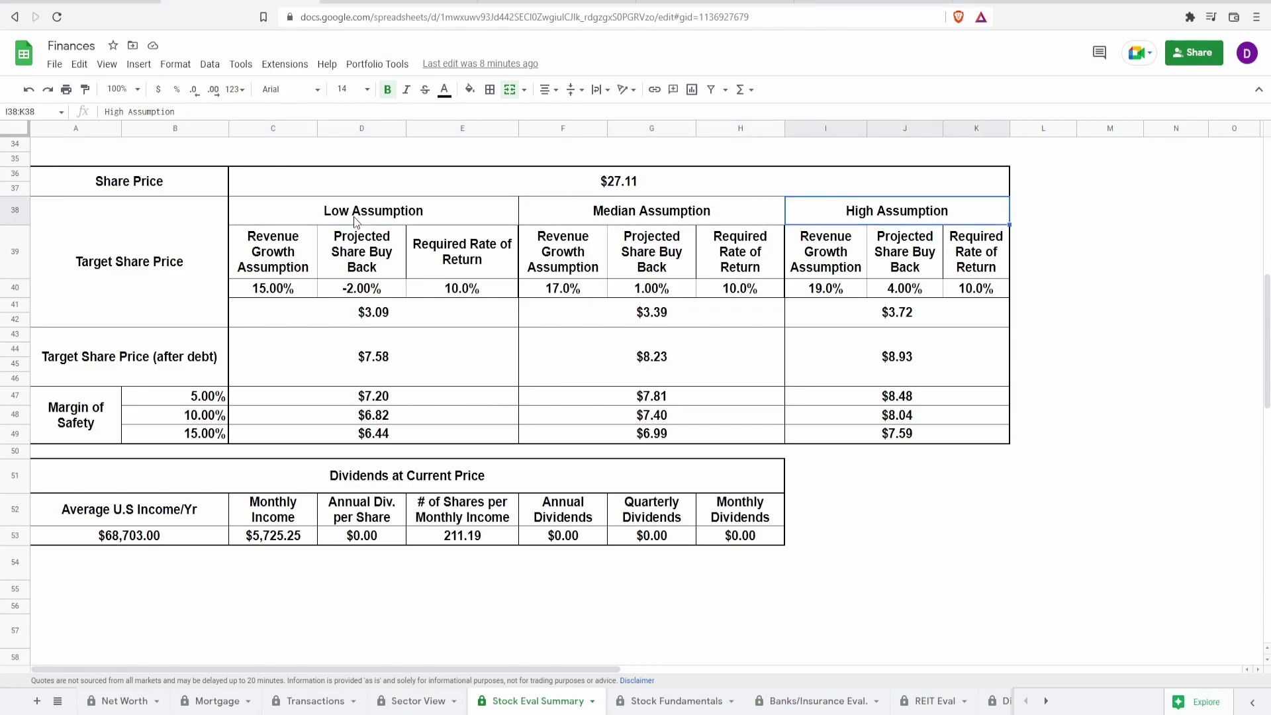
key(Down)
key(Down)
key(Left)
key(Up)
key(Left)
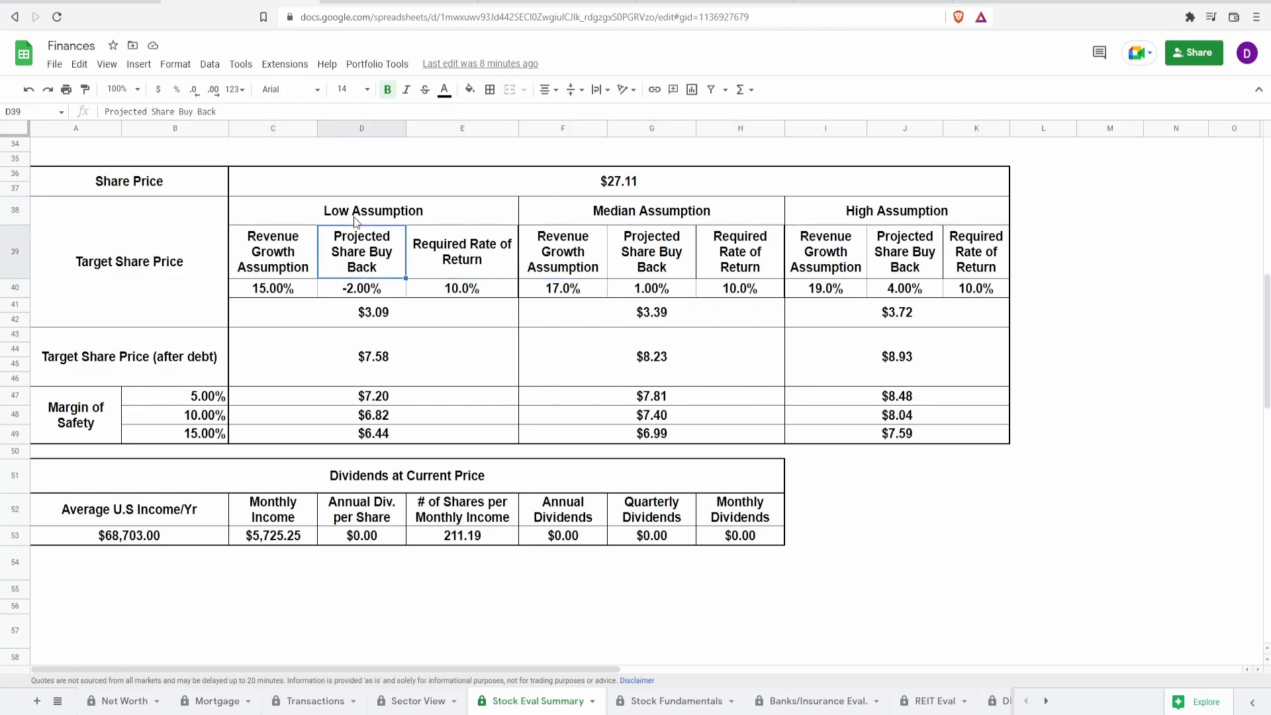
key(Left)
Apply 10%, 12%, 14% revenue growth and review the buy-back and required-return headers.
key(Right)
key(Right)
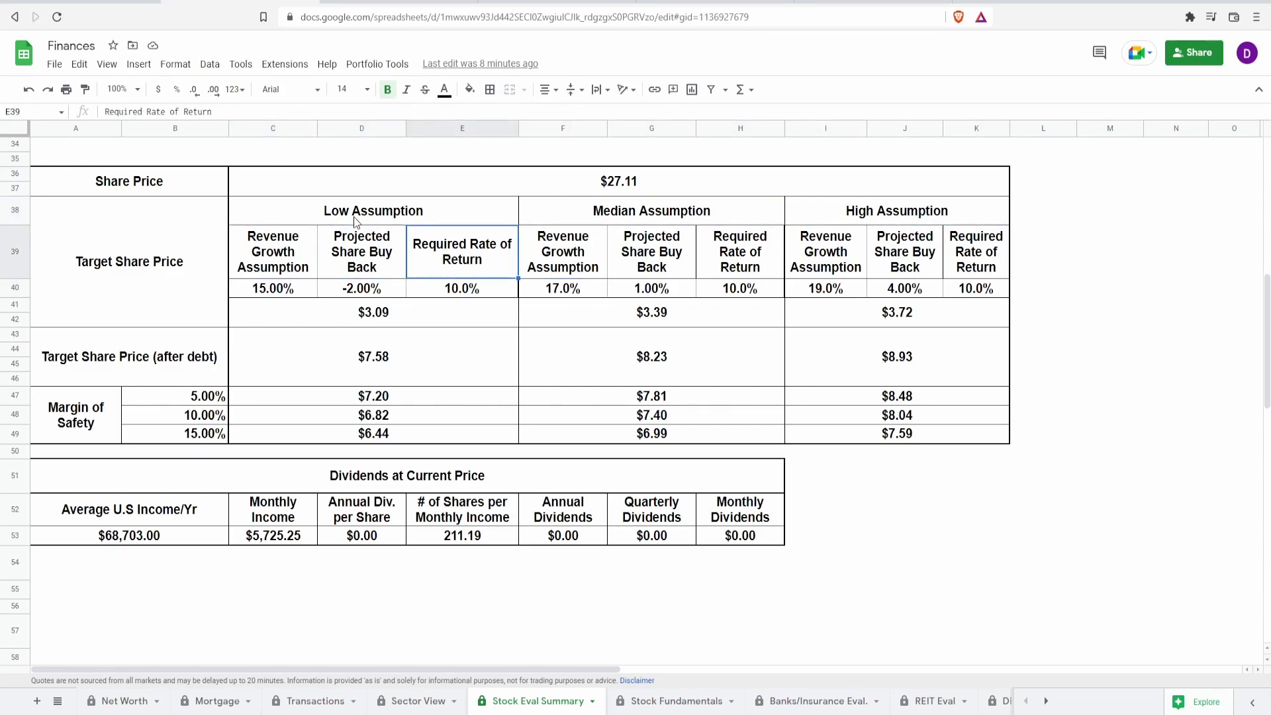
key(Left)
key(Left)
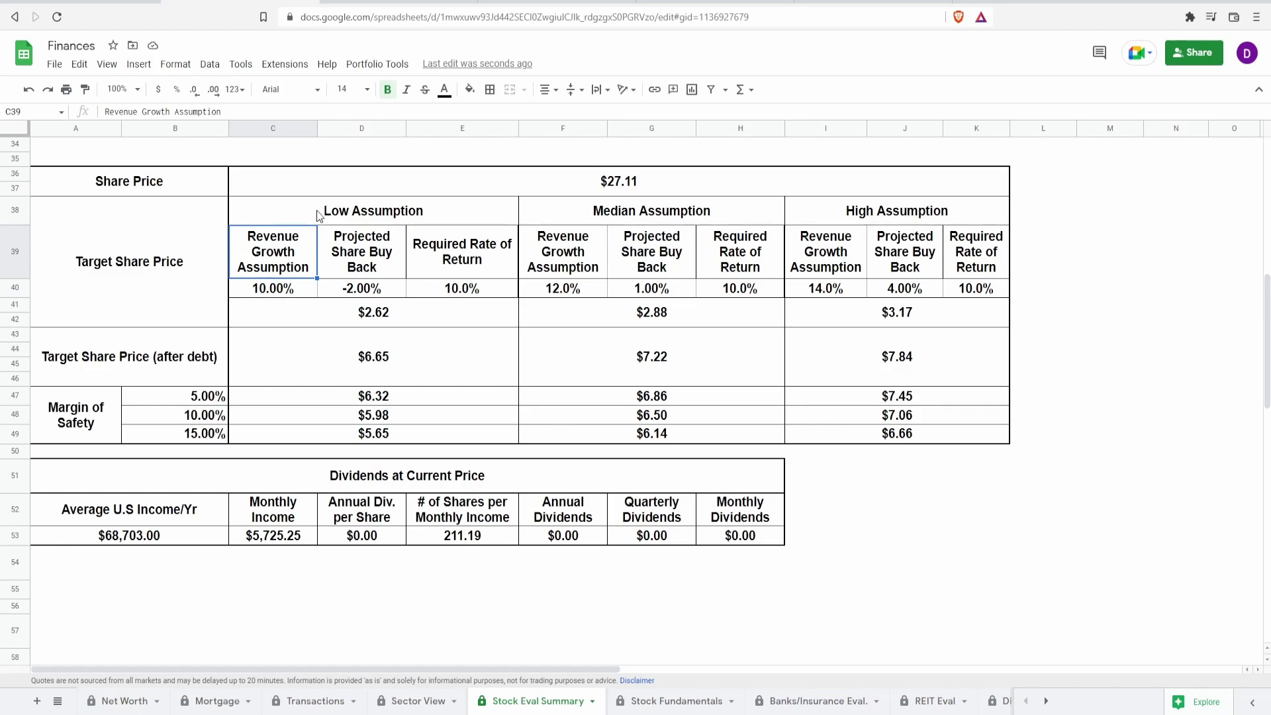
key(Right)
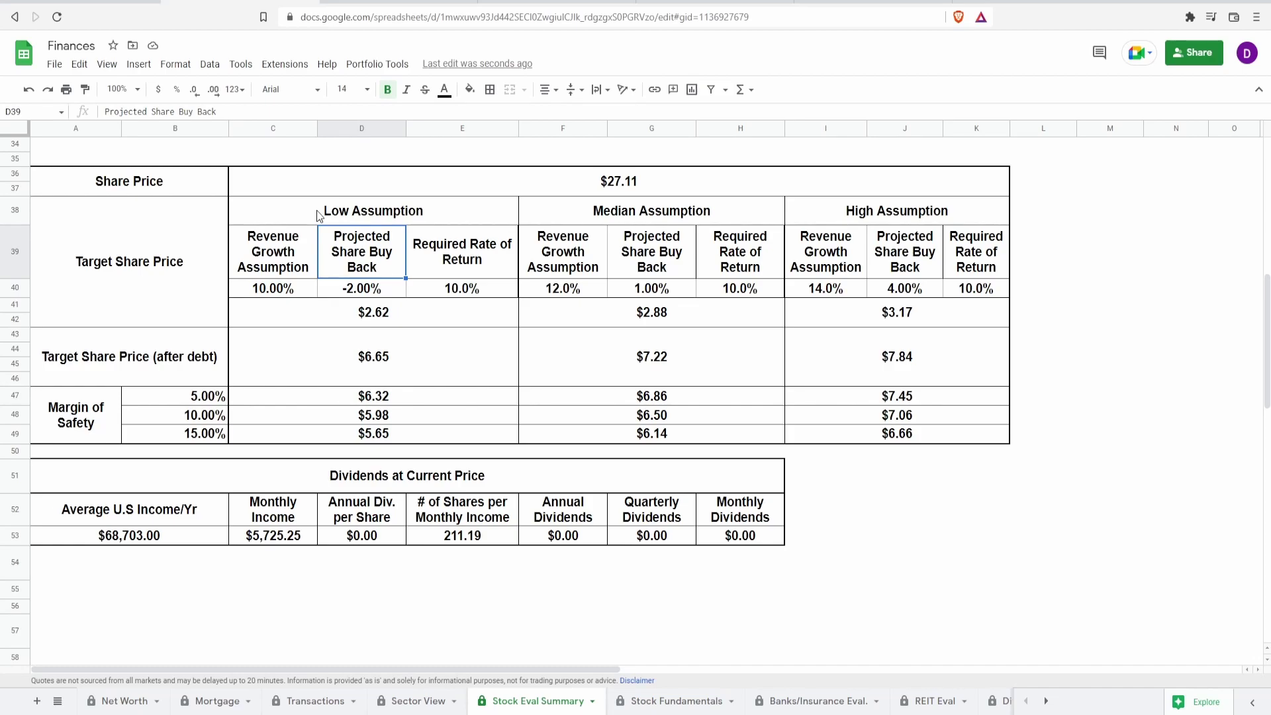
key(Right)
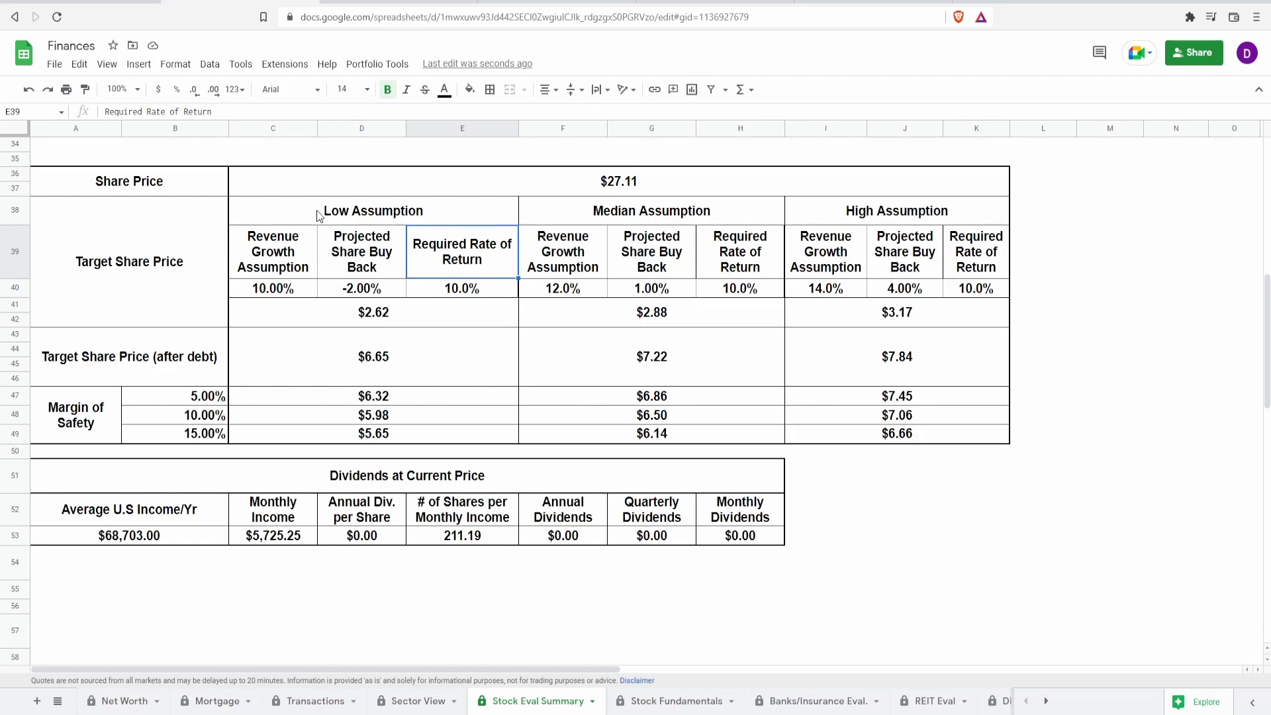
key(Left)
key(Left)
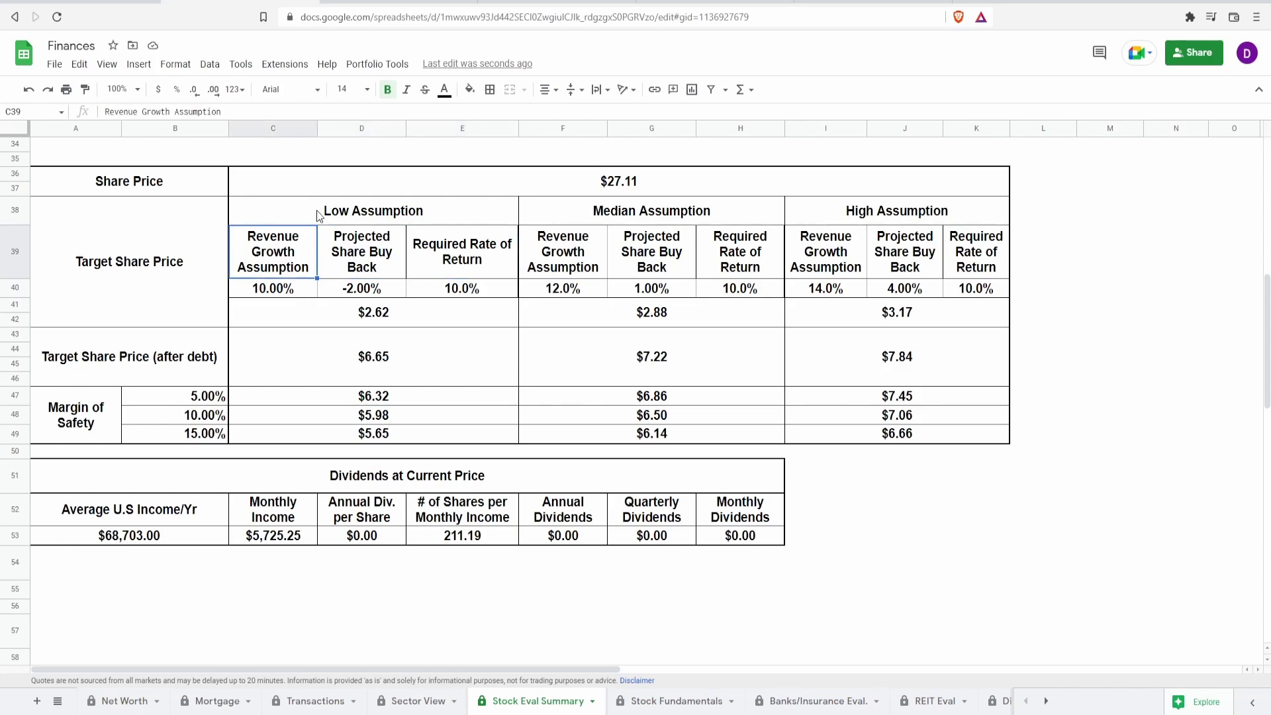
key(Right)
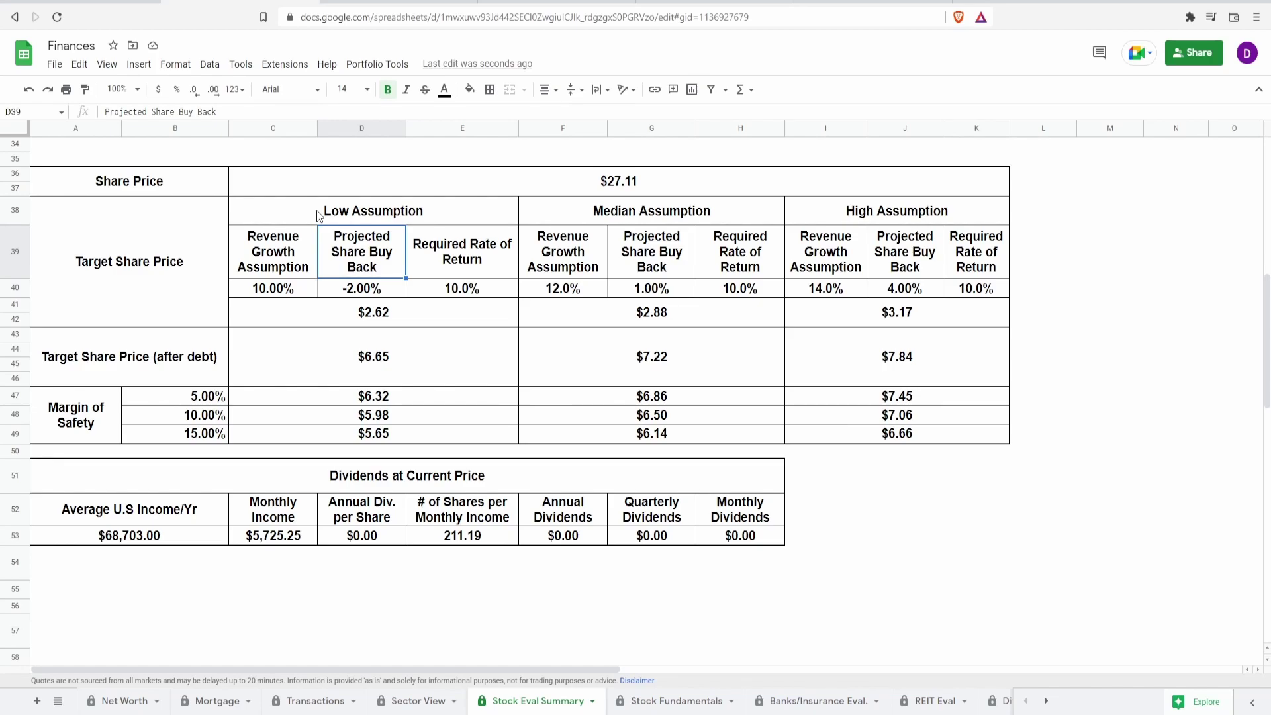
key(Left)
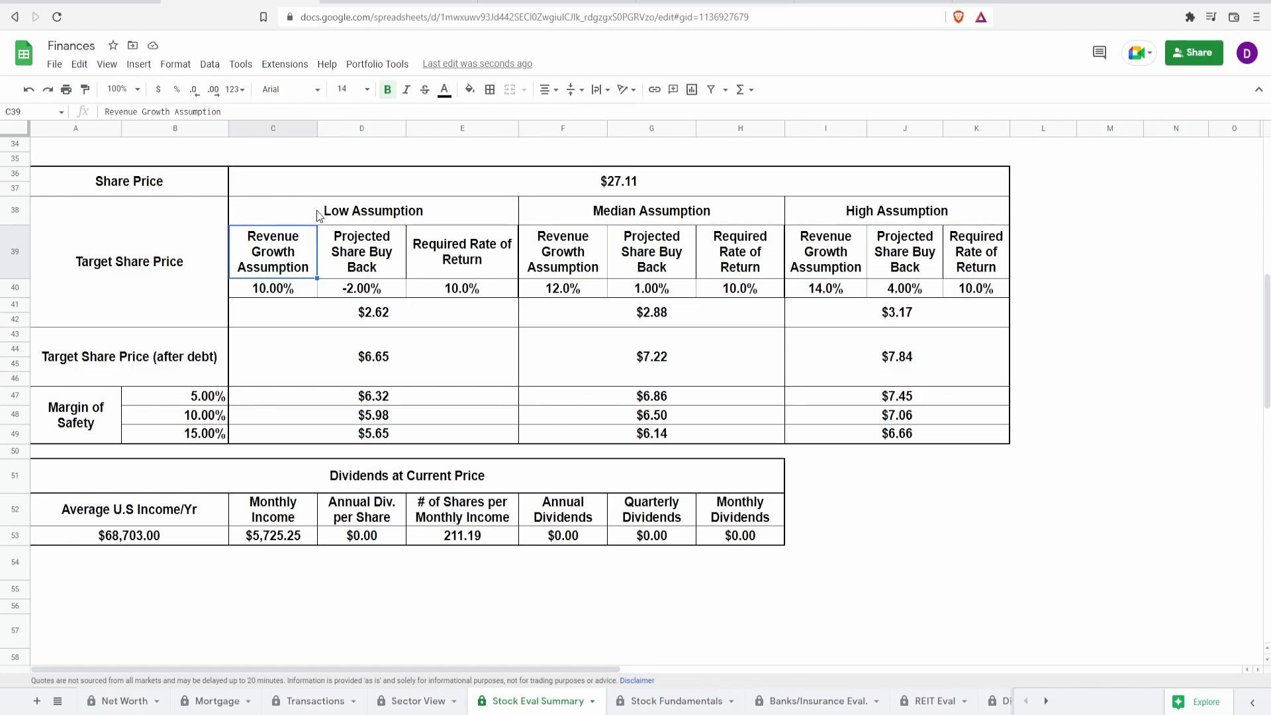
key(Down)
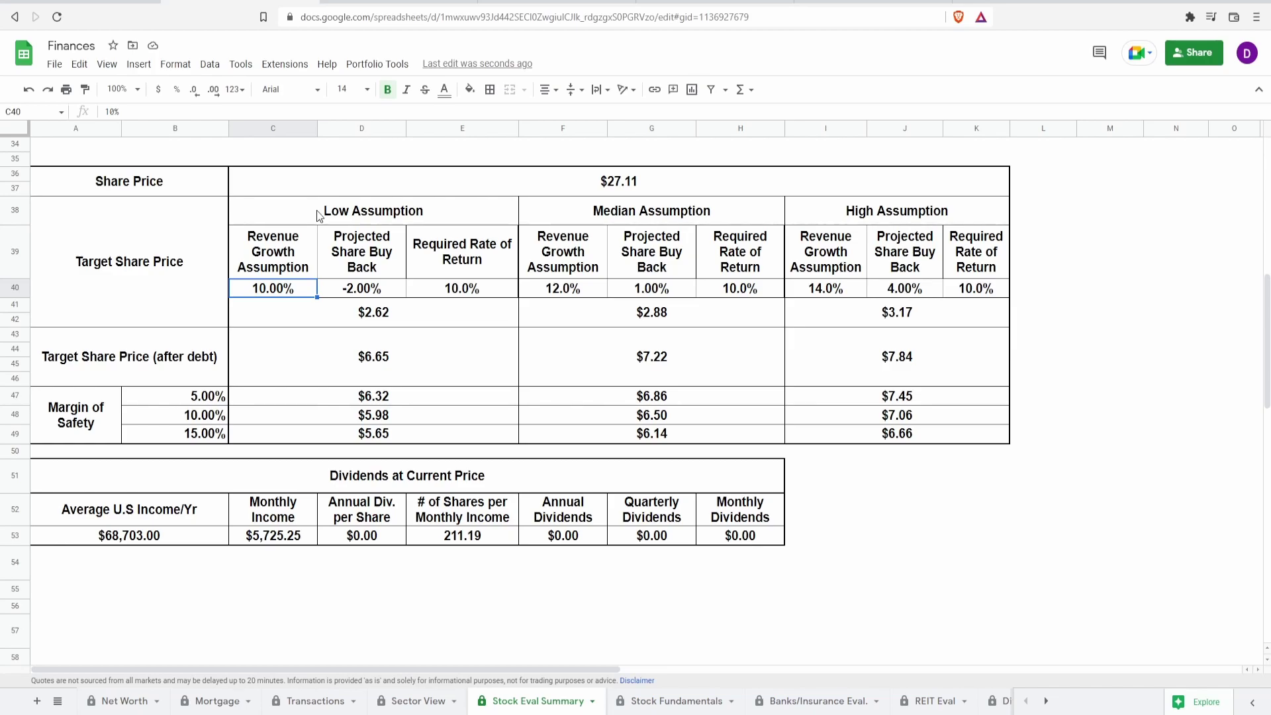
key(Down)
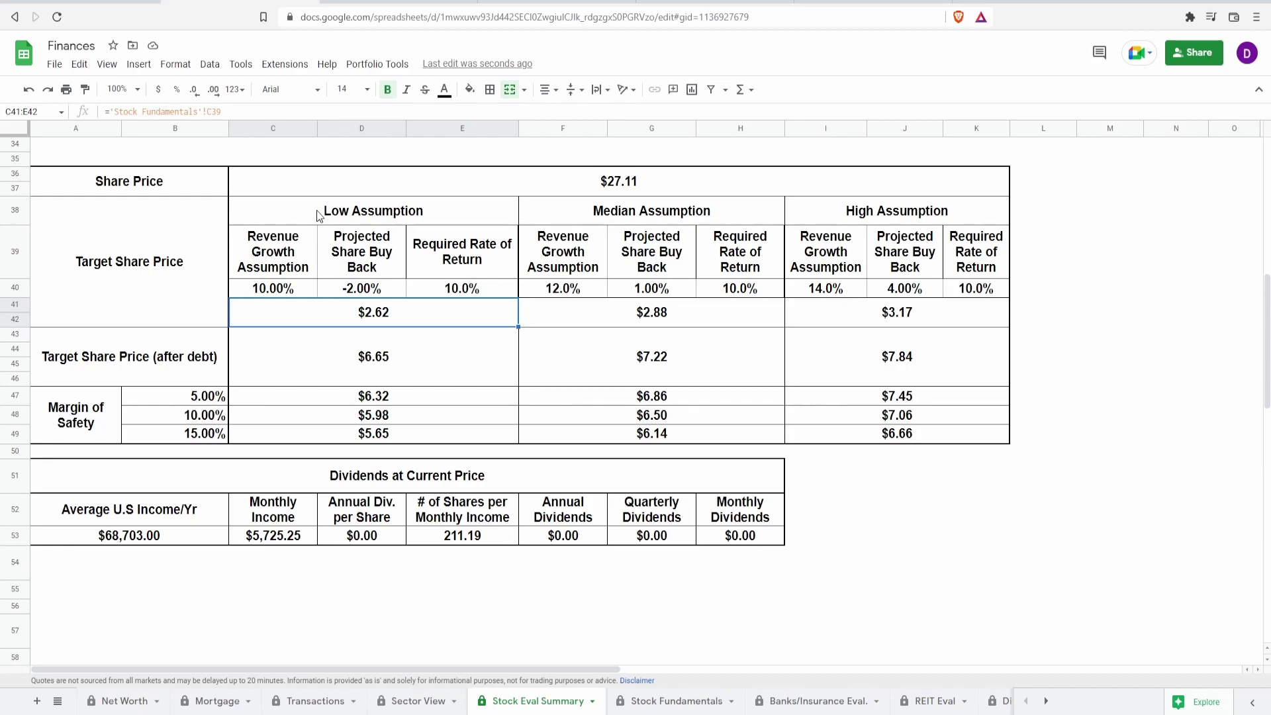
key(Right)
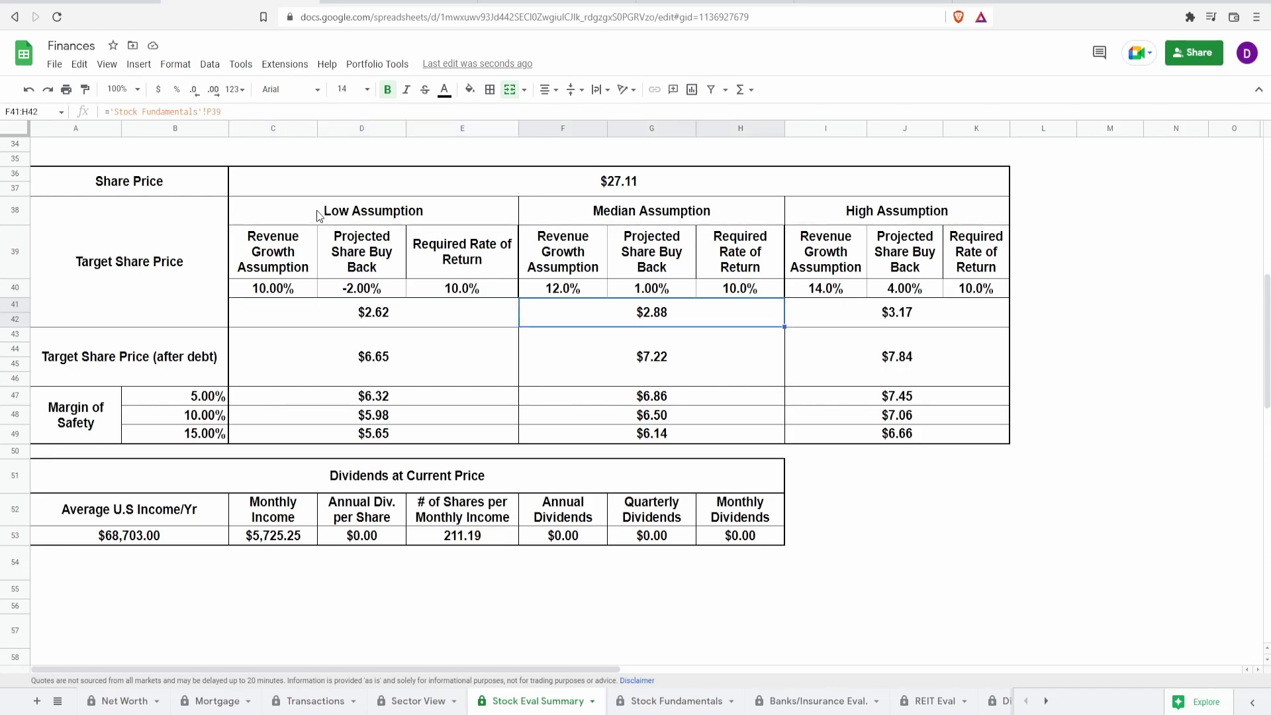
key(Up)
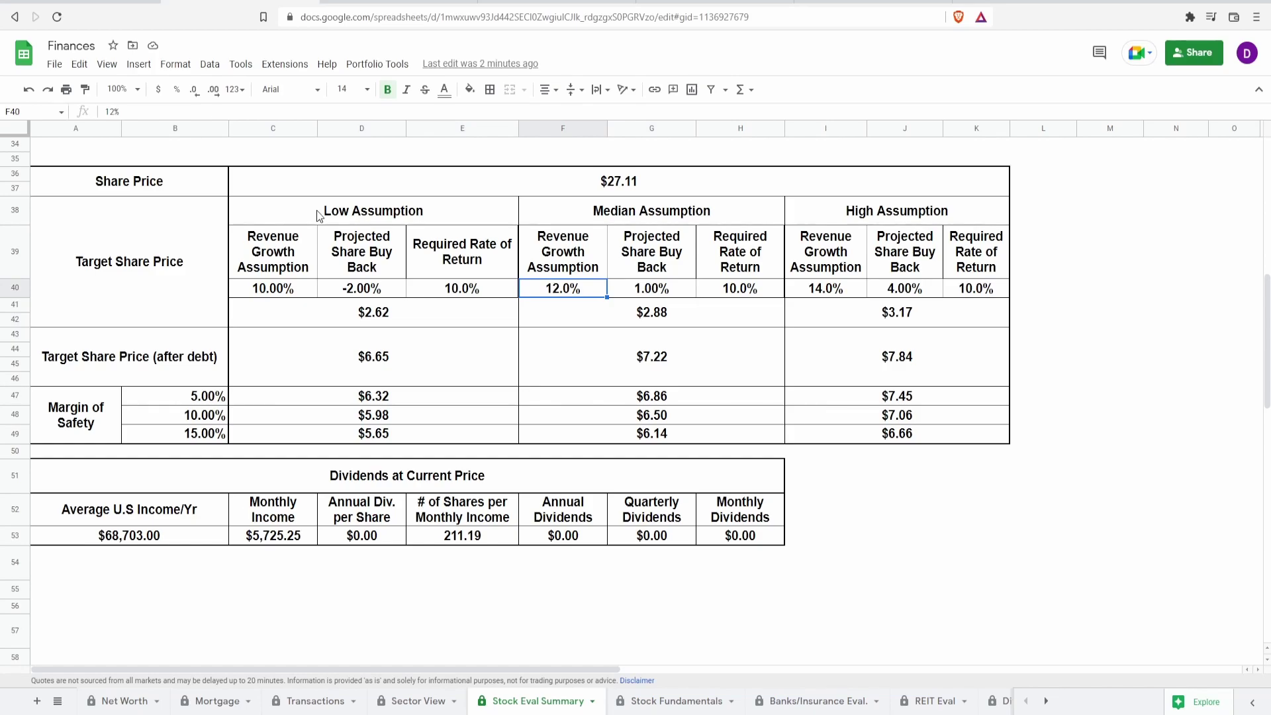
key(Right)
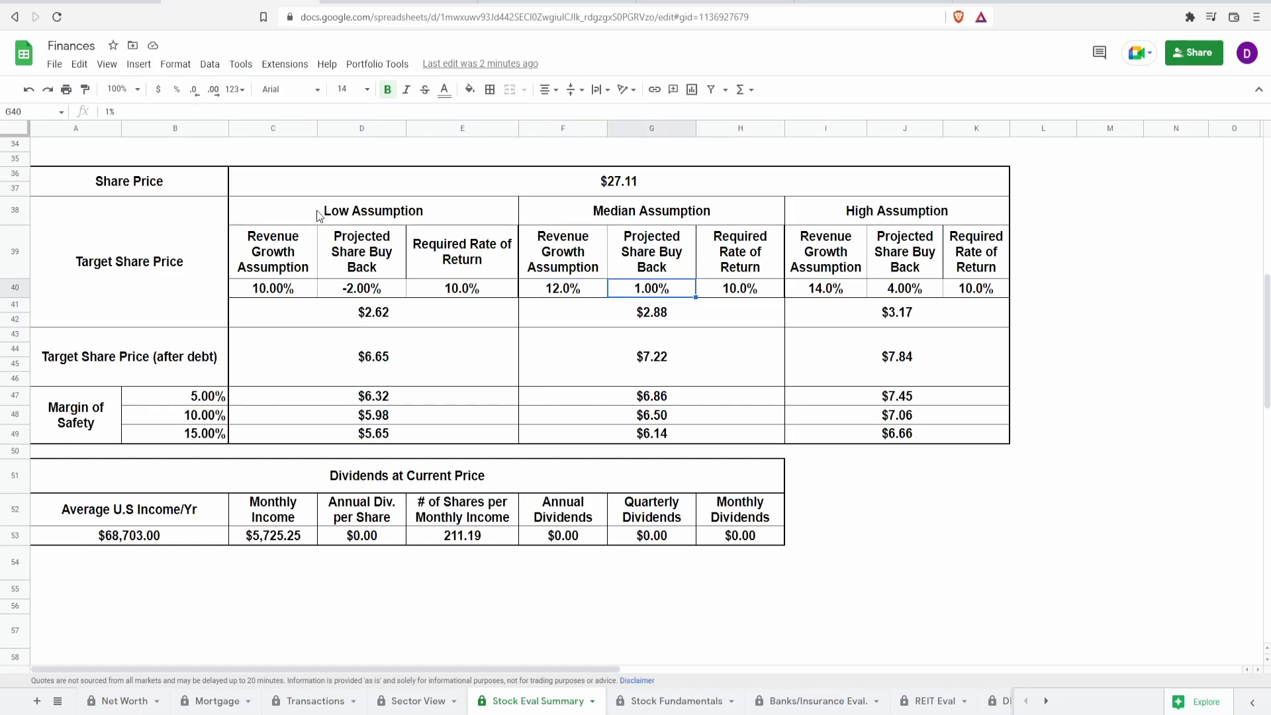
key(Down)
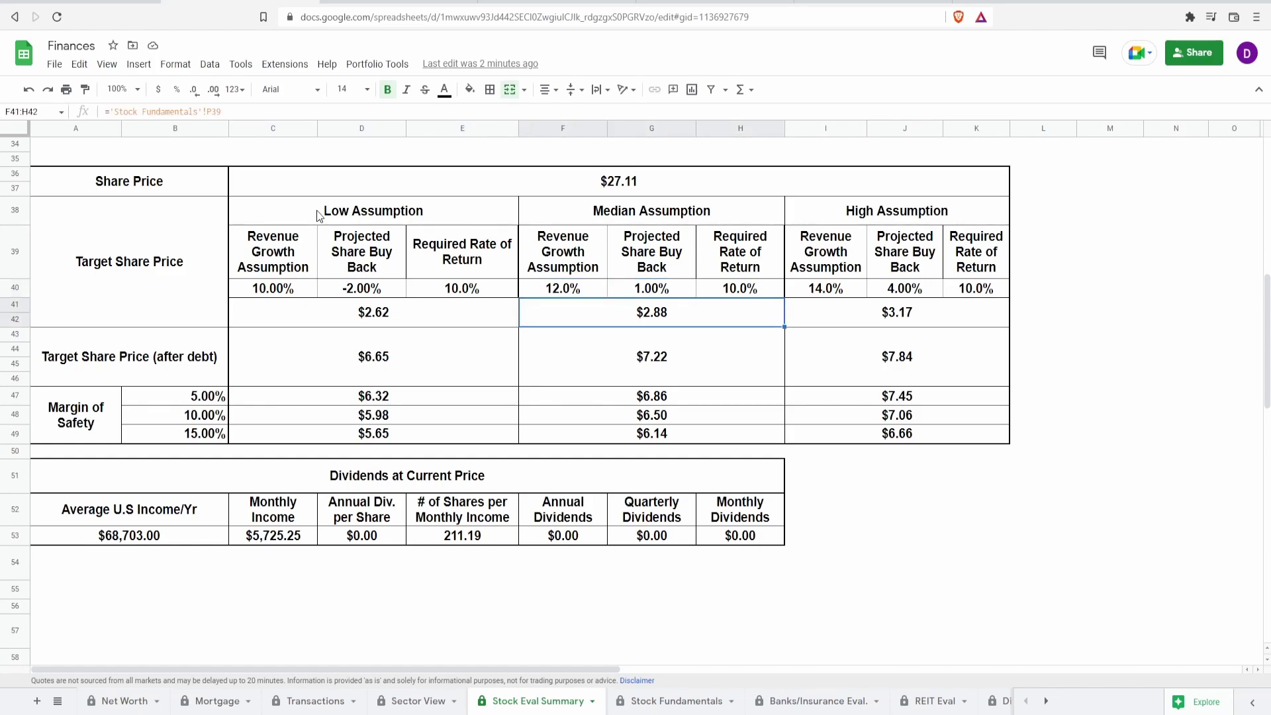
key(Right)
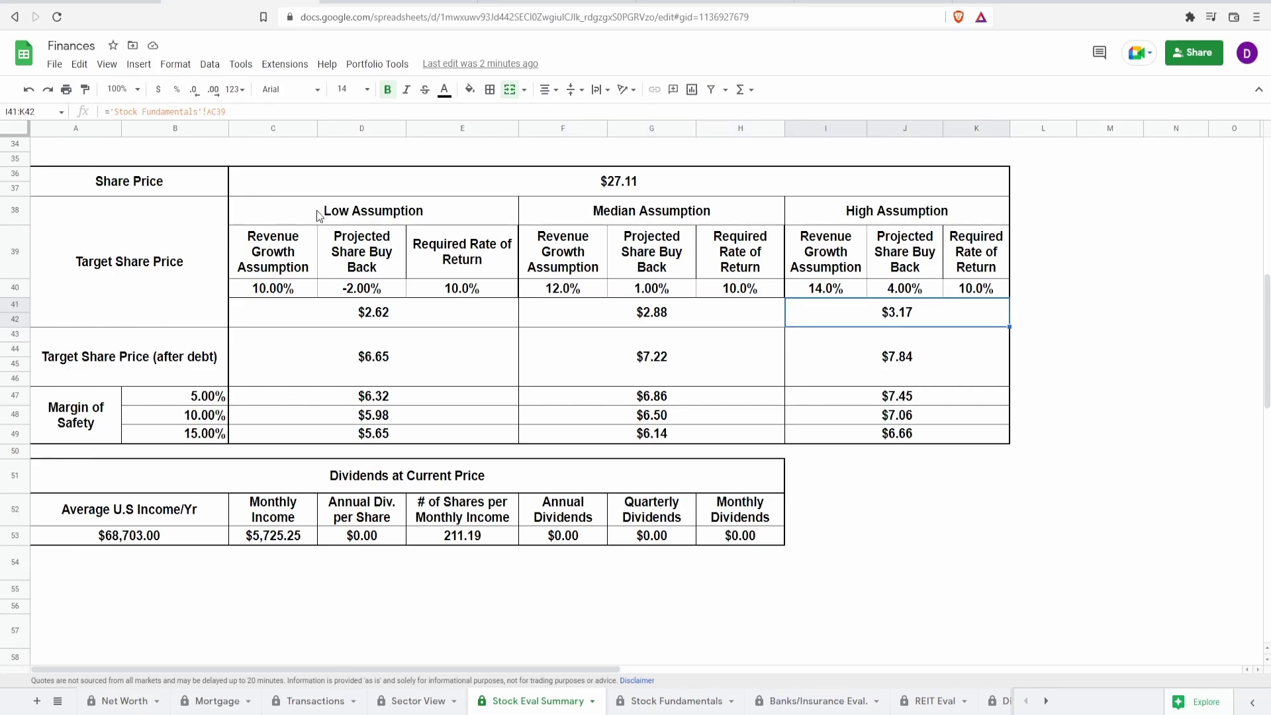
key(Up)
key(Right)
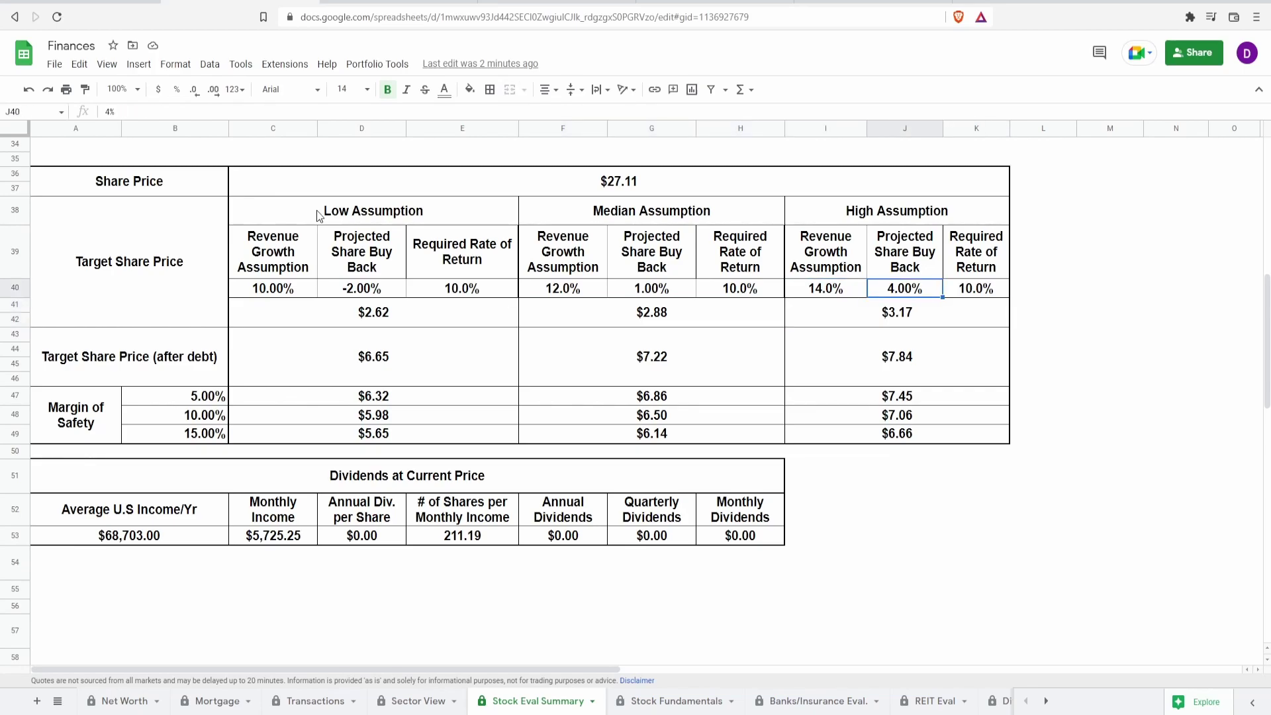
key(Down)
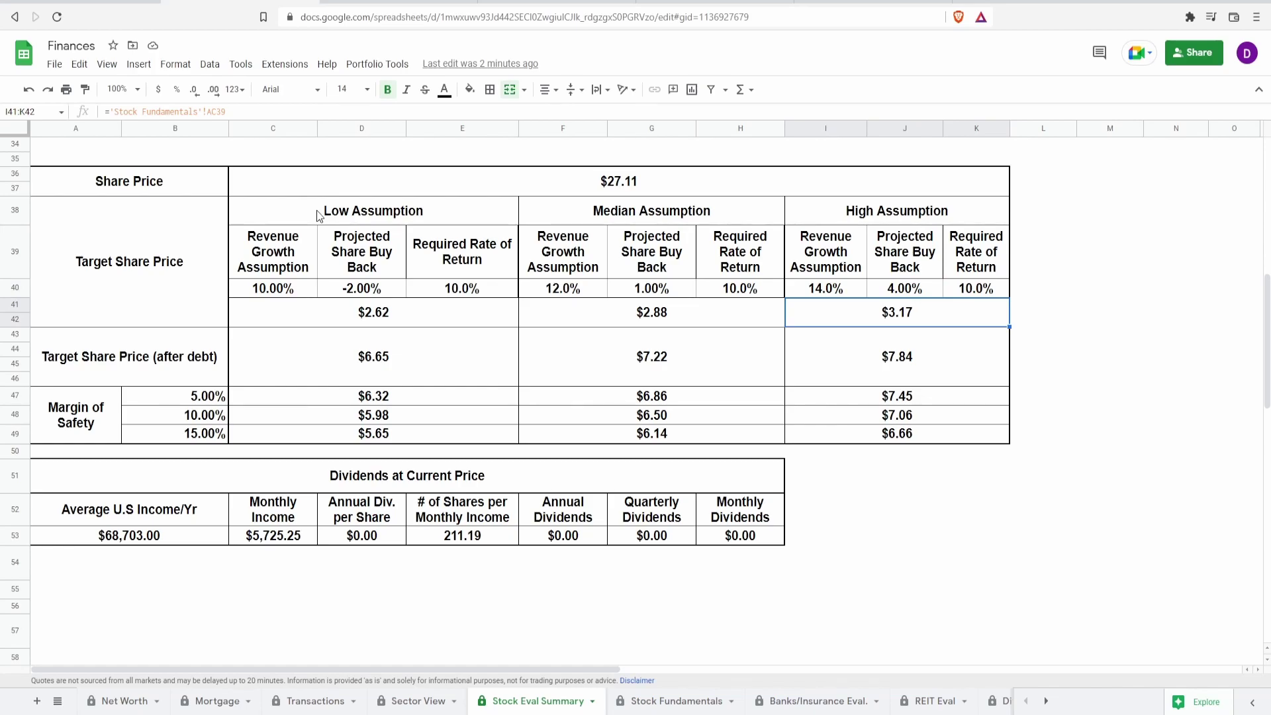
key(Down)
key(Left)
key(Left)
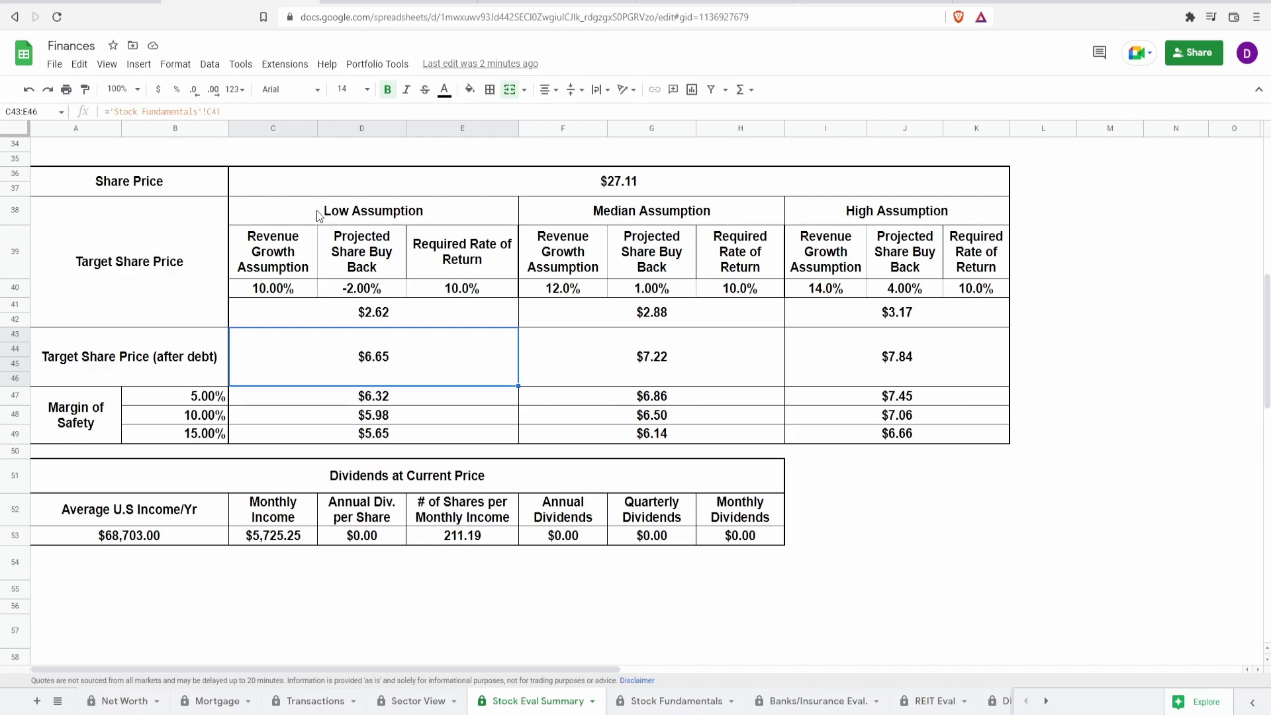
key(Right)
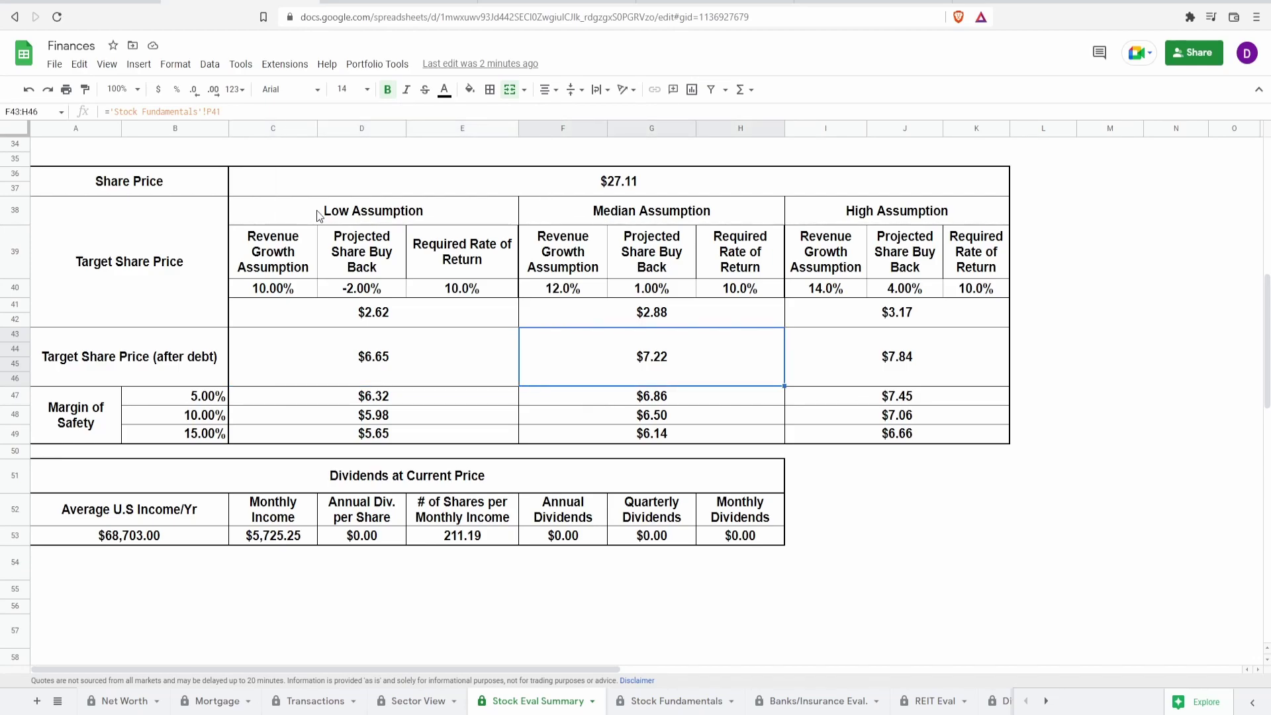
key(Right)
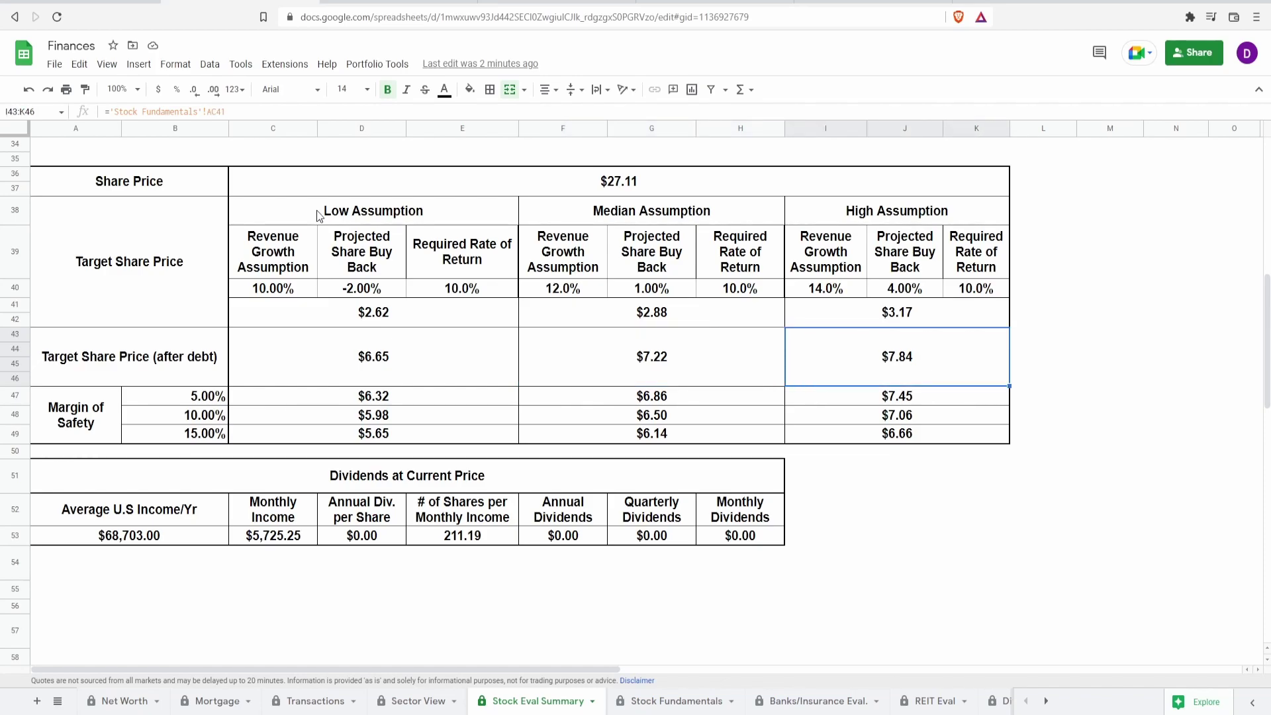
key(Down)
key(Left)
key(Left)
key(Left)
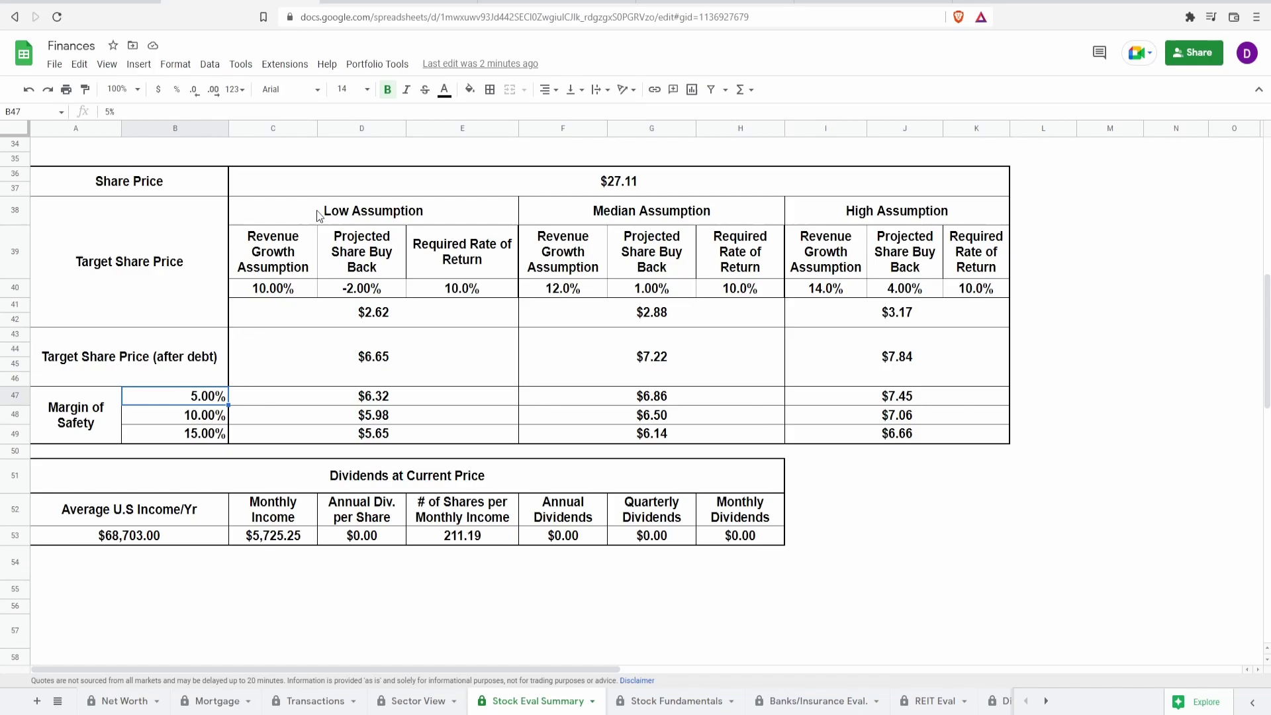
key(Right)
key(Down)
key(Down)
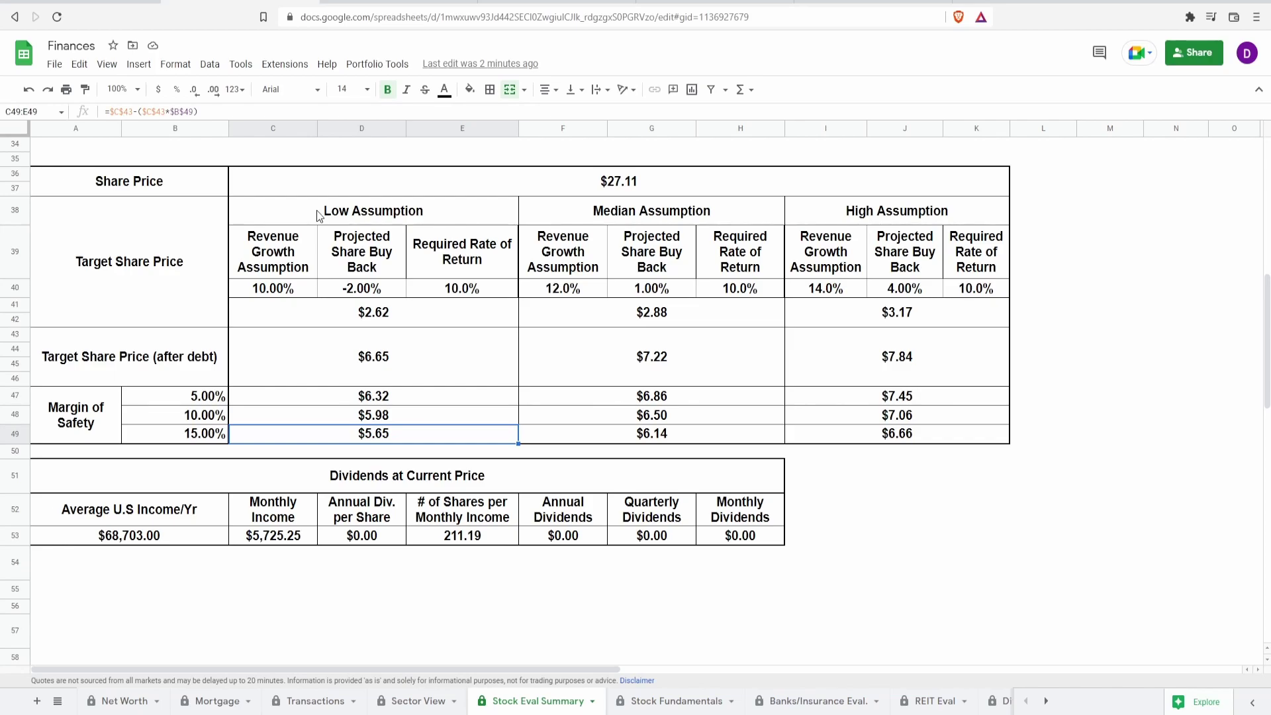
key(Up)
key(Up)
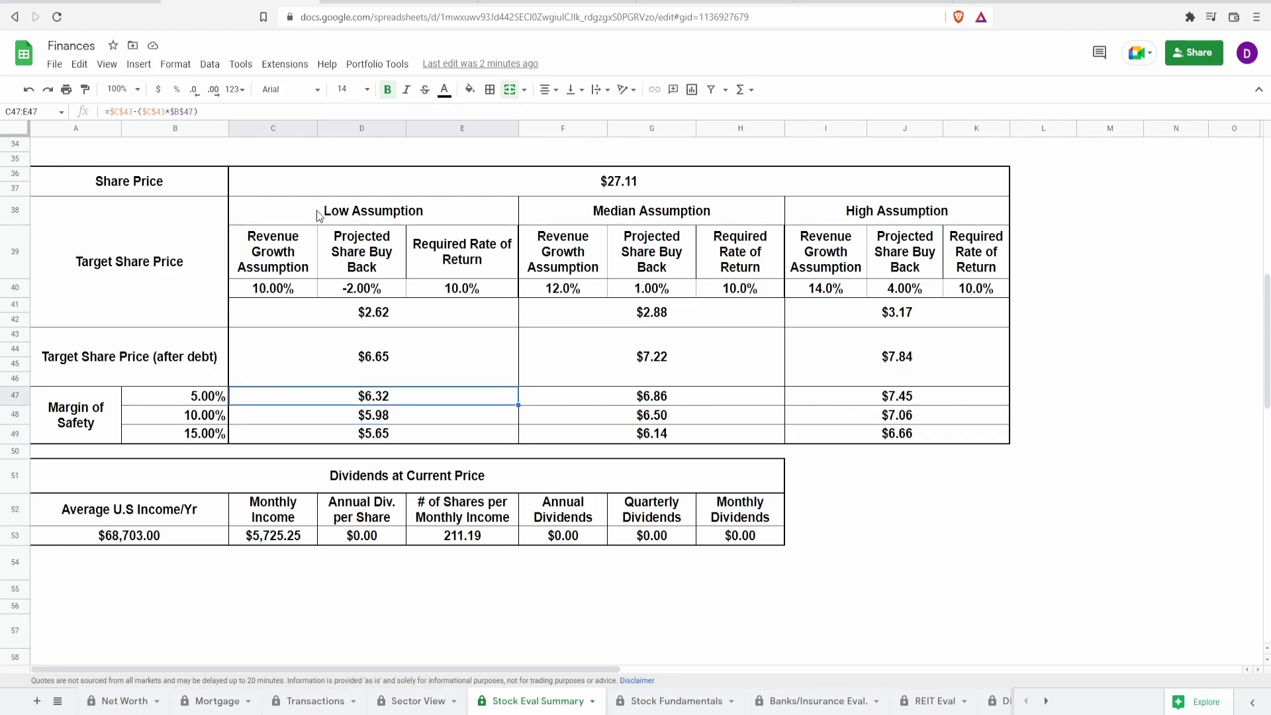
key(Right)
key(Down)
key(Down)
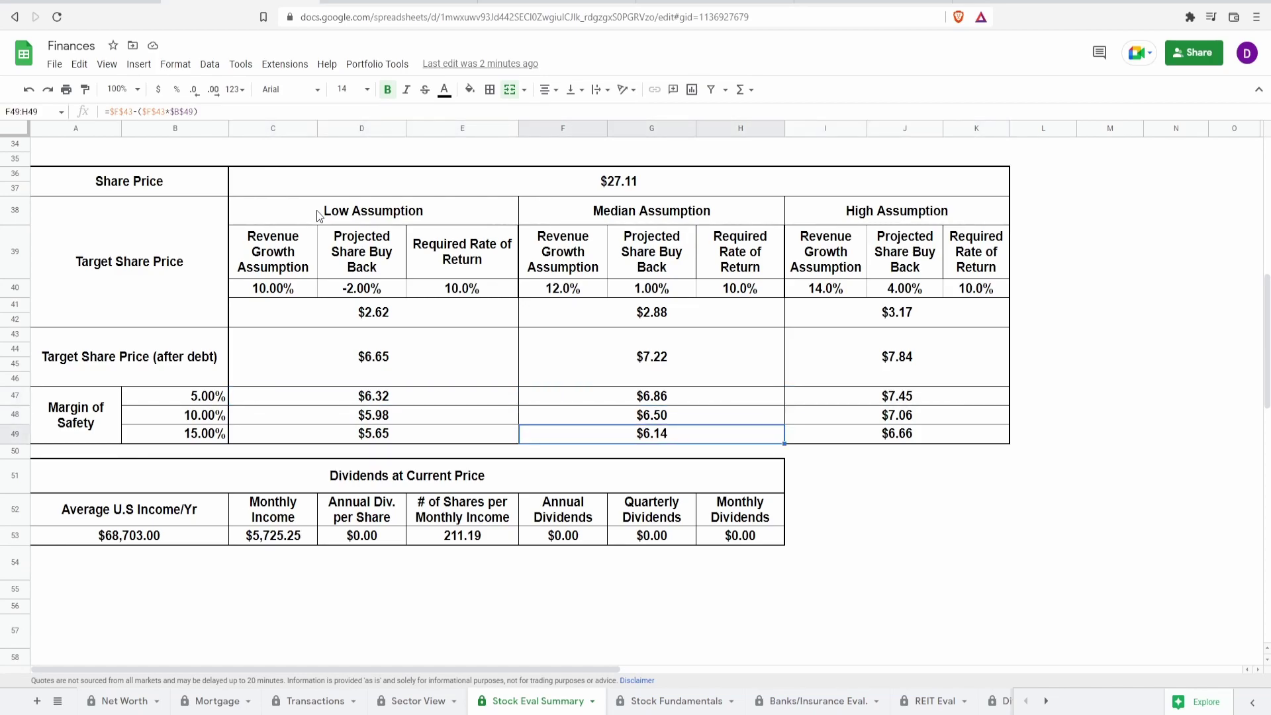
key(Up)
key(Up)
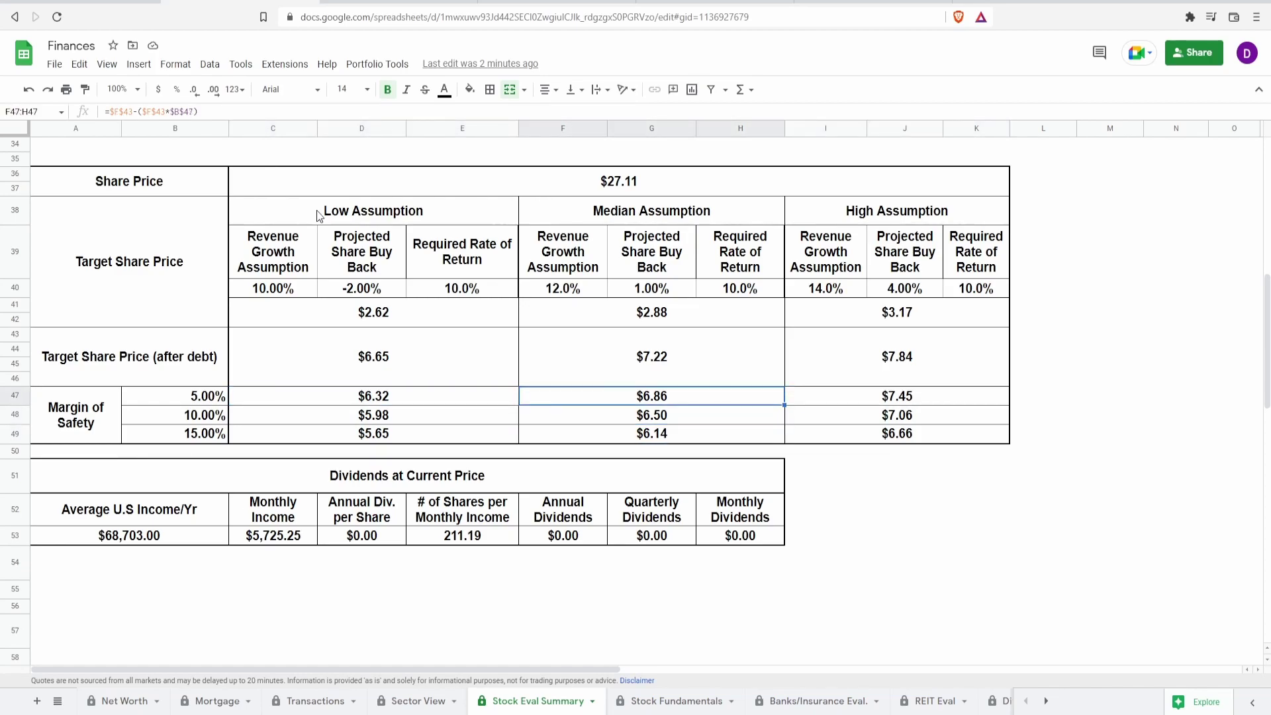
key(Right)
key(Down)
key(Down)
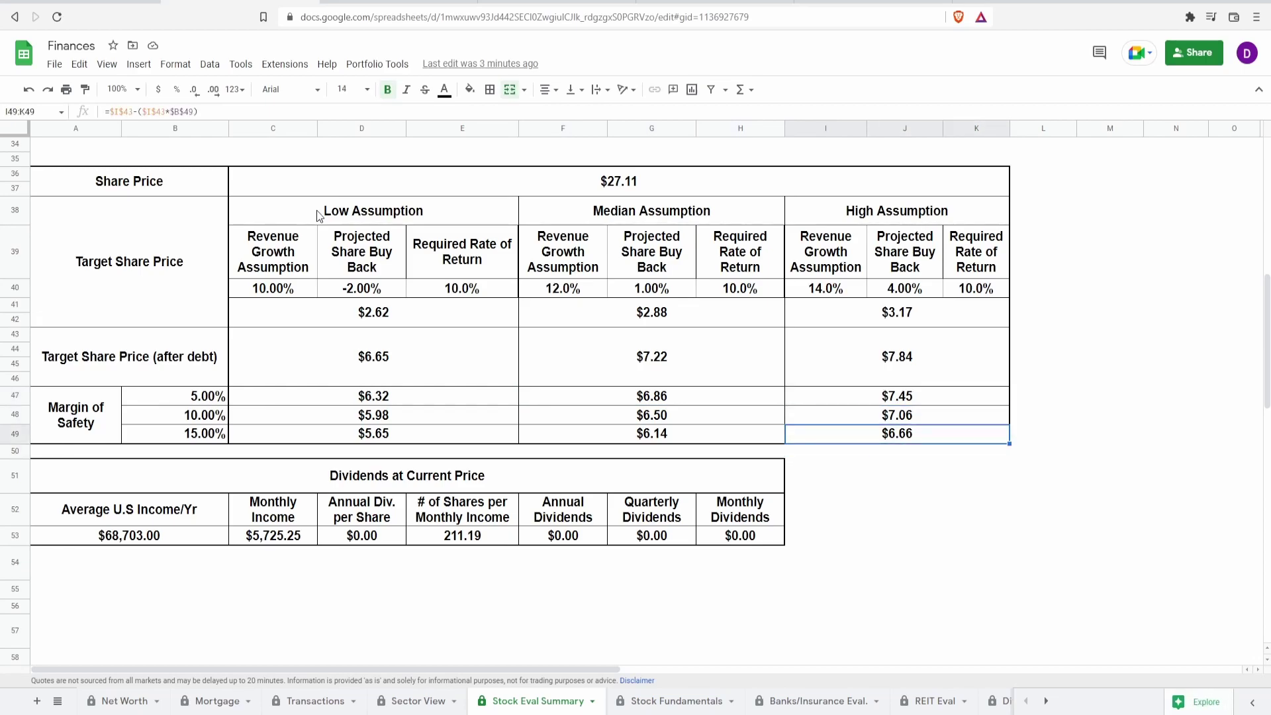
key(Up)
key(Up)
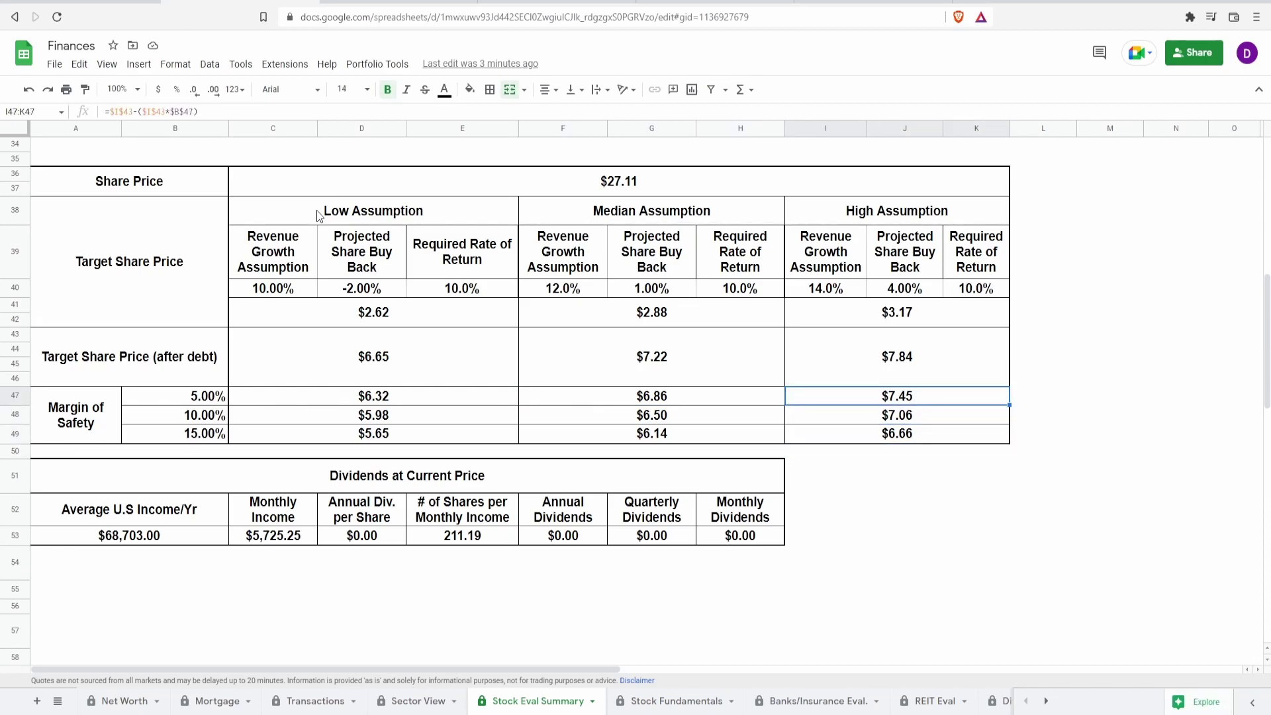
key(Up)
key(Up)
key(Up)
key(Up)
key(Up)
key(Up)
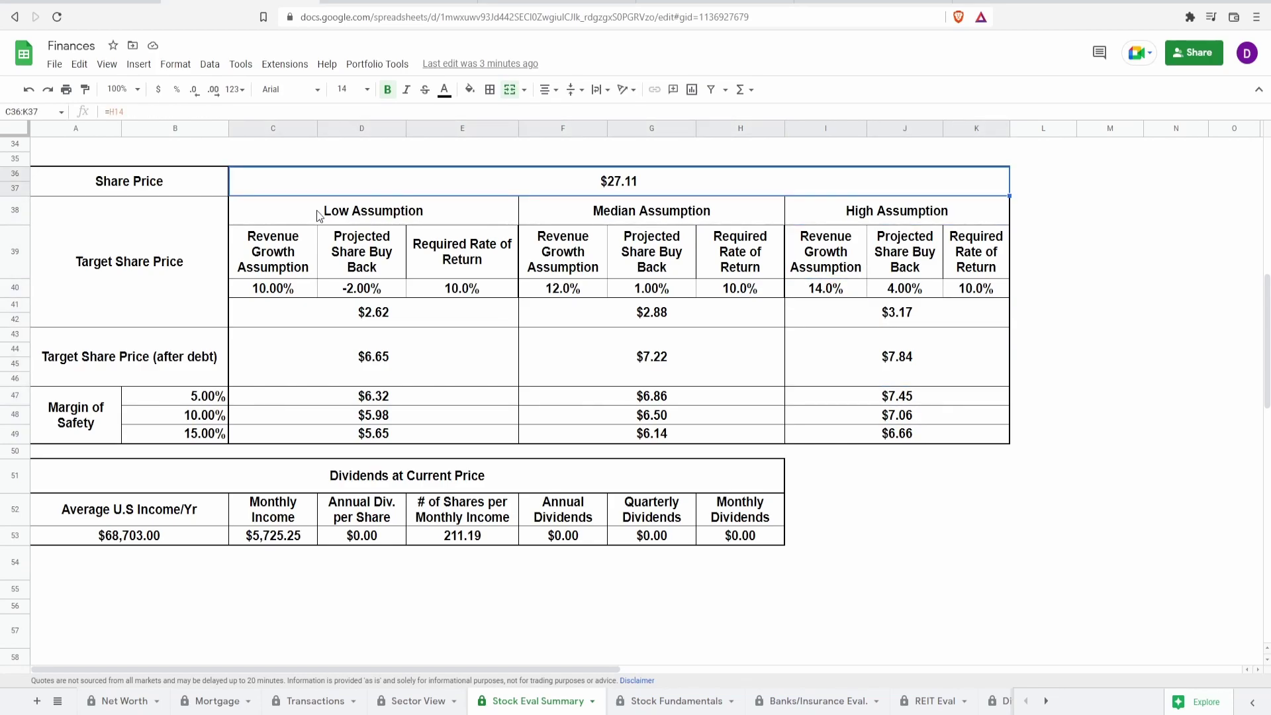
key(Down)
key(Down)
key(Down)
key(Down)
key(Down)
key(Left)
key(Down)
key(Left)
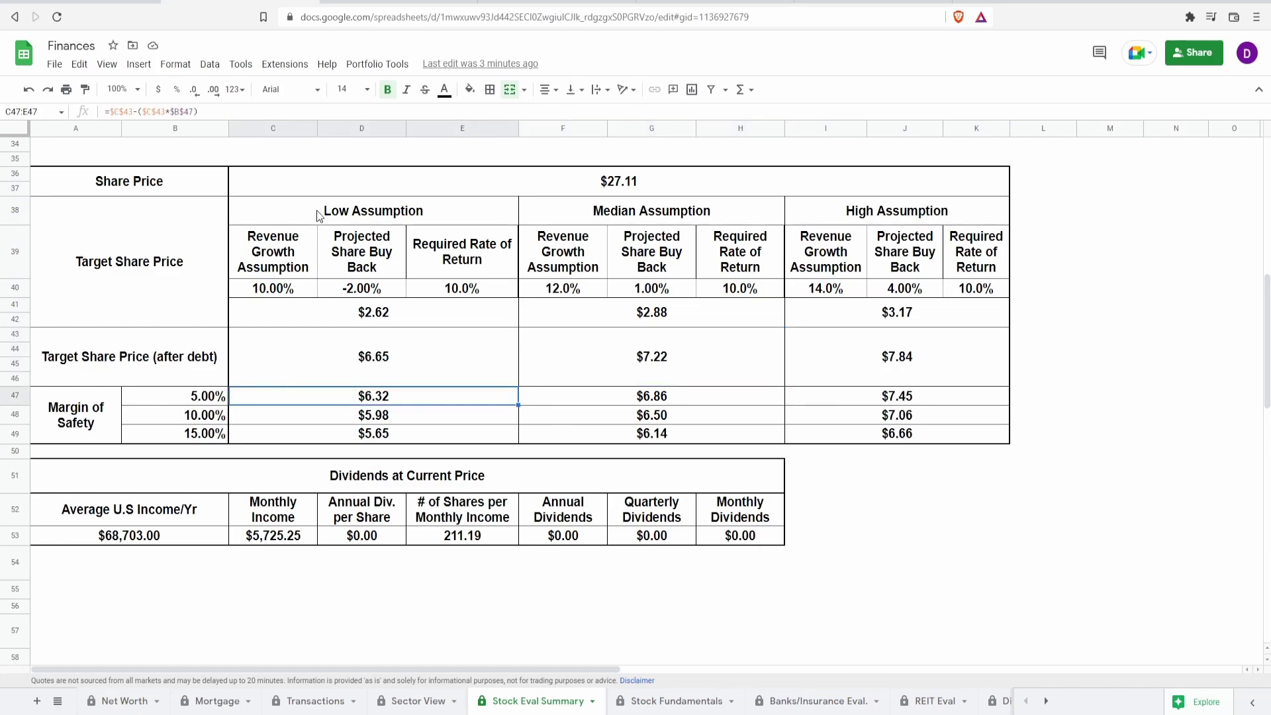
key(Up)
key(Right)
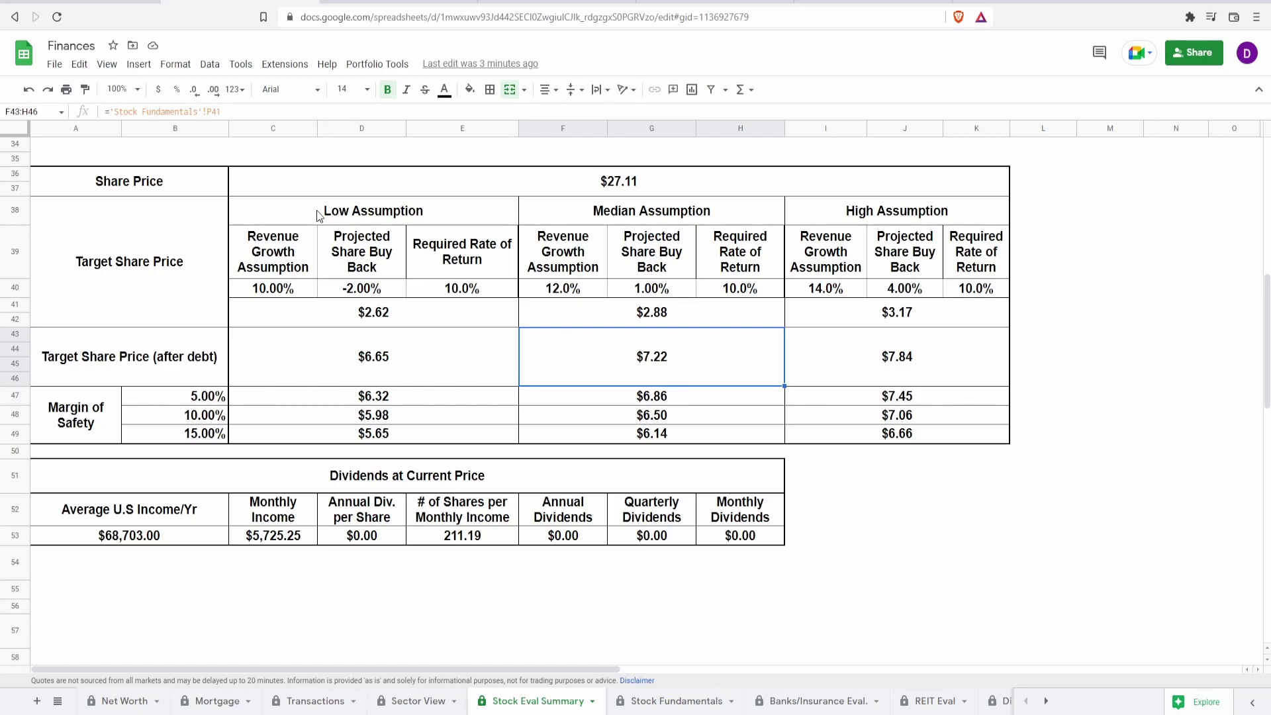
key(ctrl+Tab)
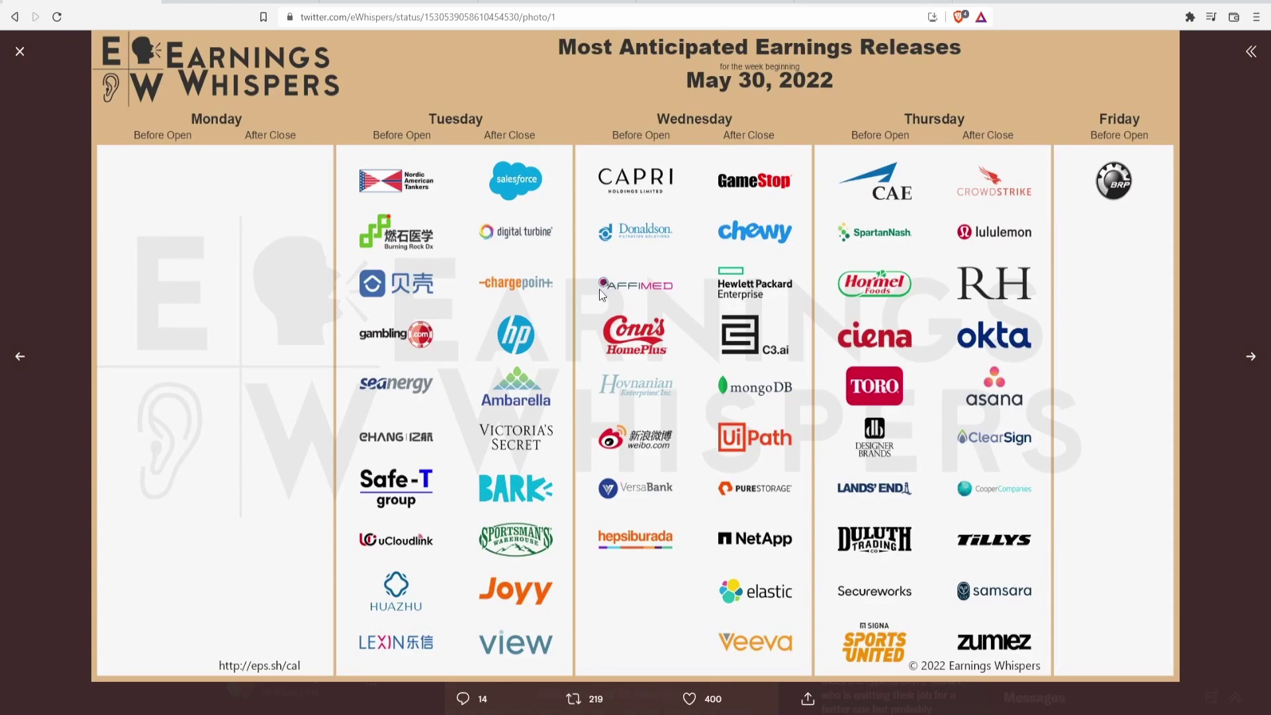
key(ctrl+shift+Tab)
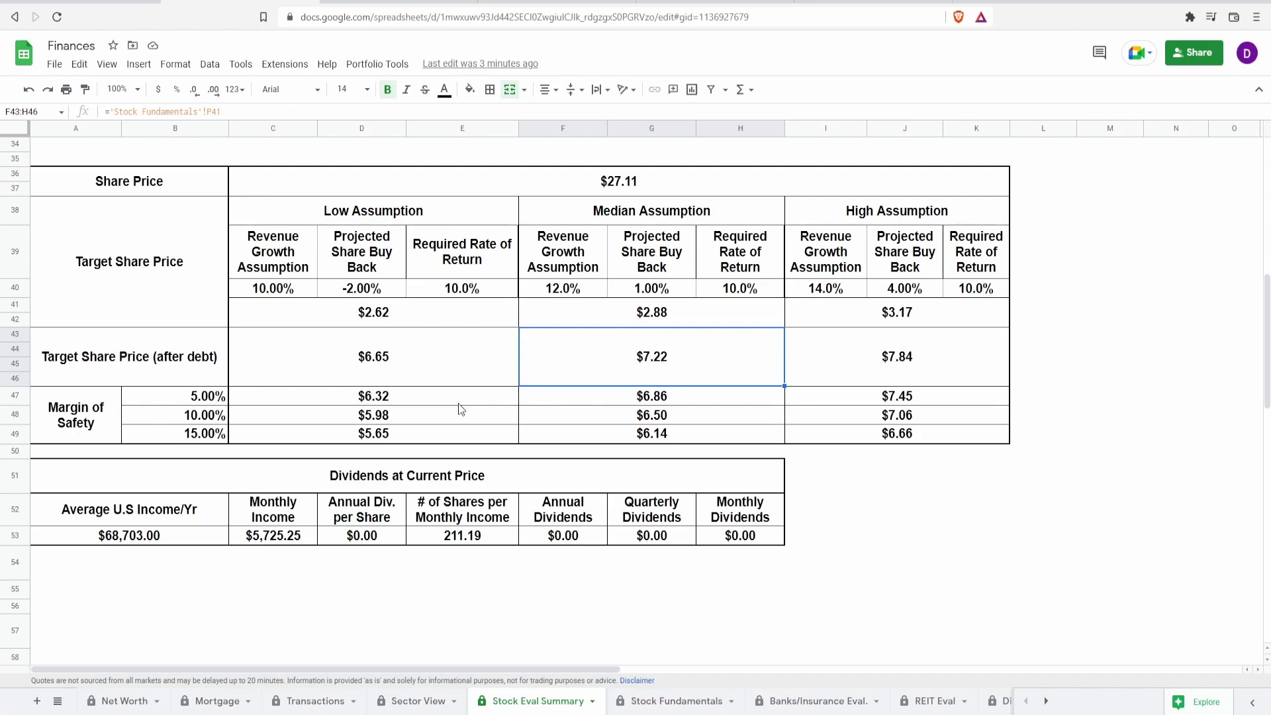
key(Up)
key(Right)
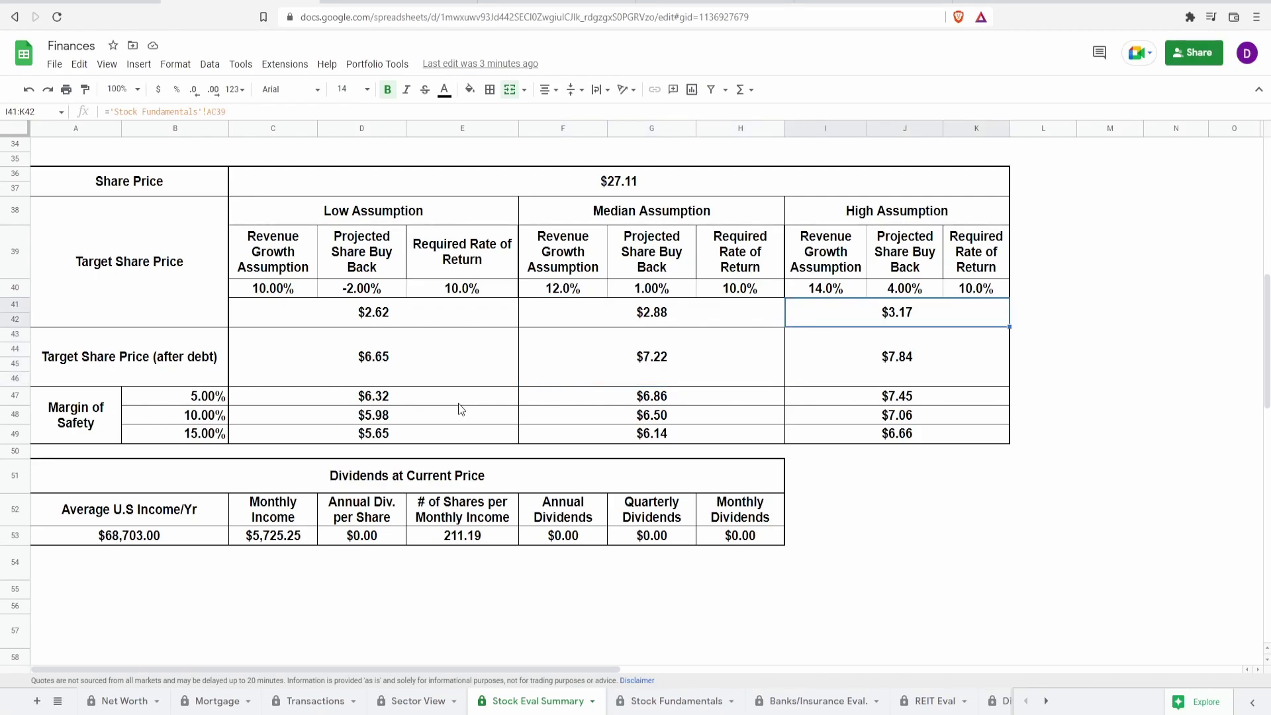
key(Down)
key(Up)
key(Left)
key(Up)
key(Right)
key(Right)
key(Right)
key(Right)
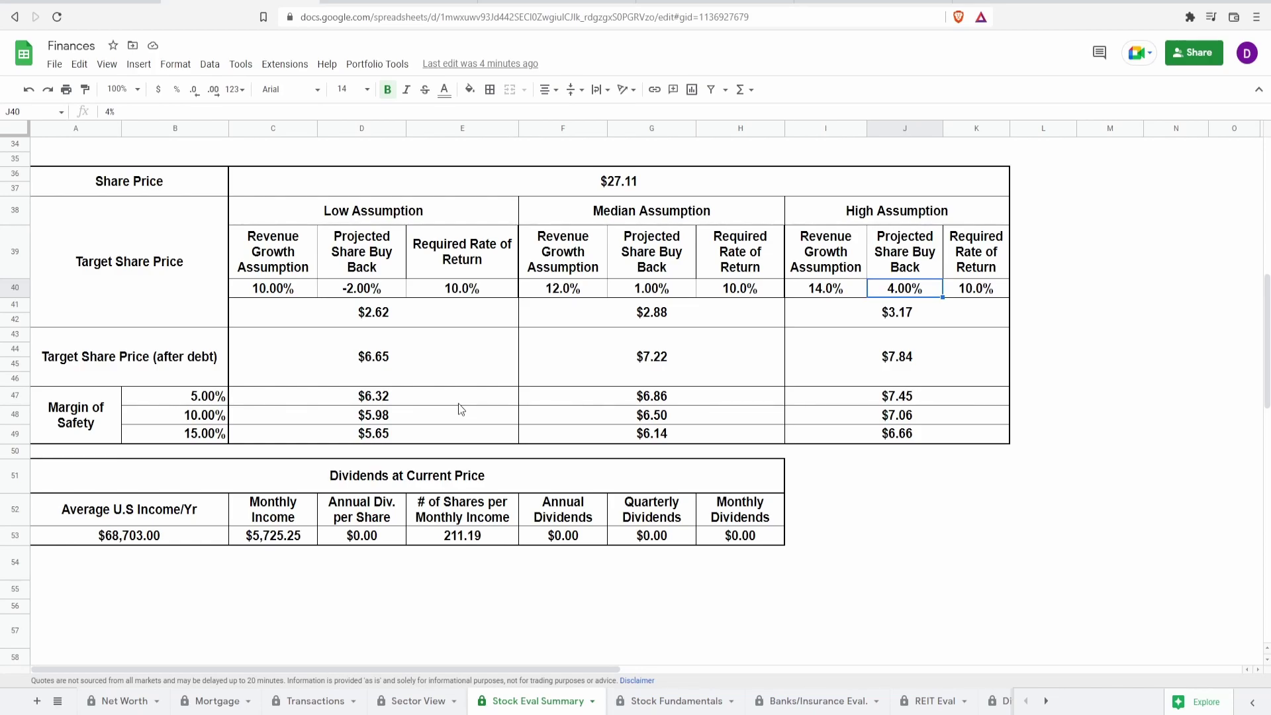
key(Left)
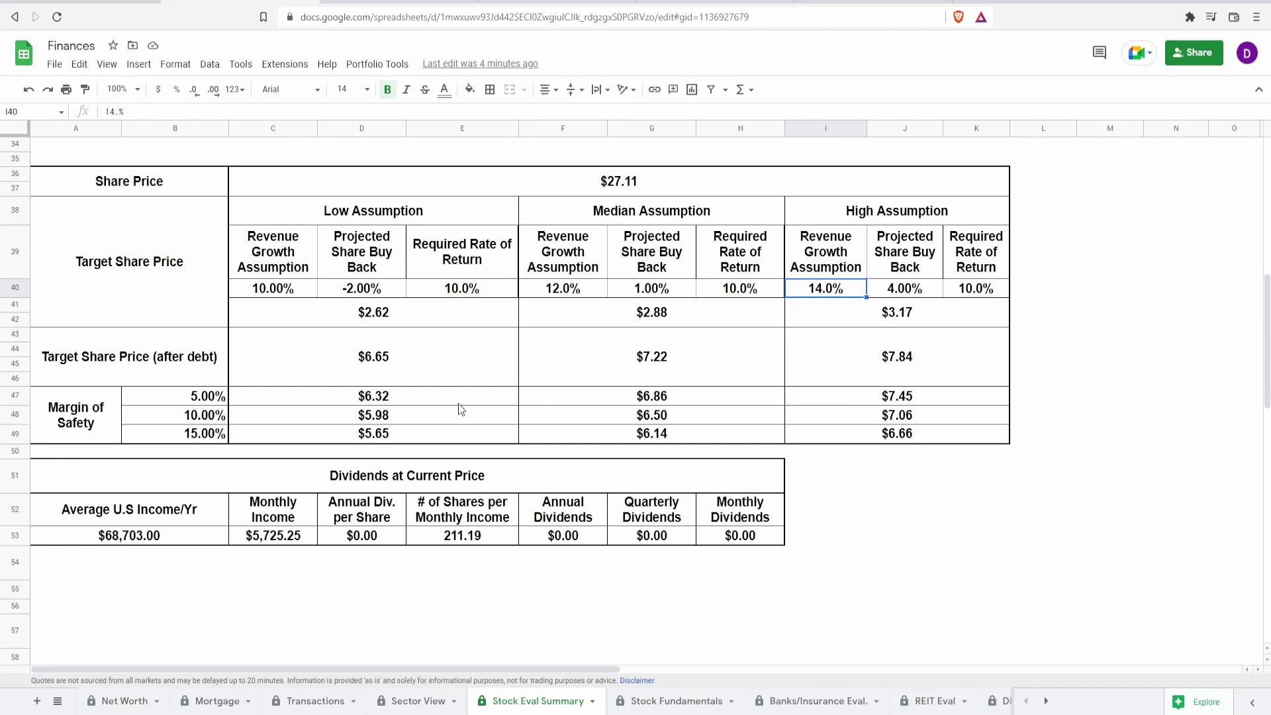
key(Left)
key(Left)
key(Left)
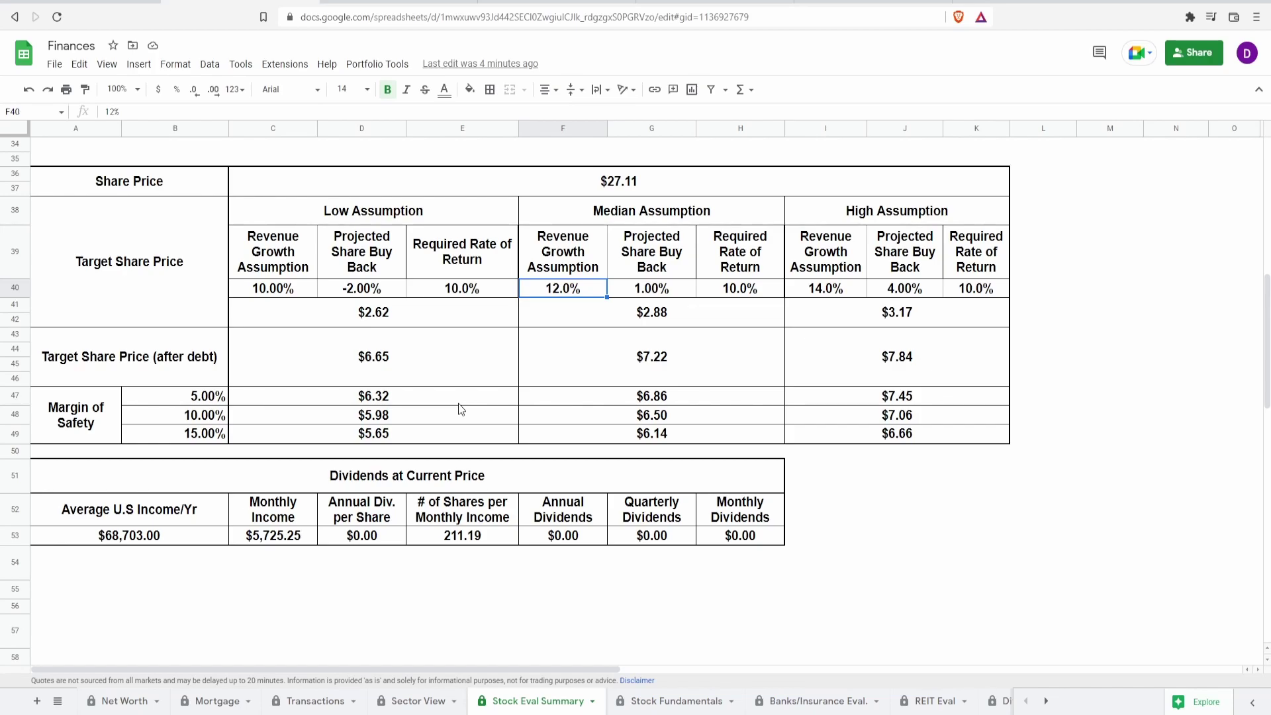
key(Right)
key(Right)
key(Right)
text(20)
key(Right)
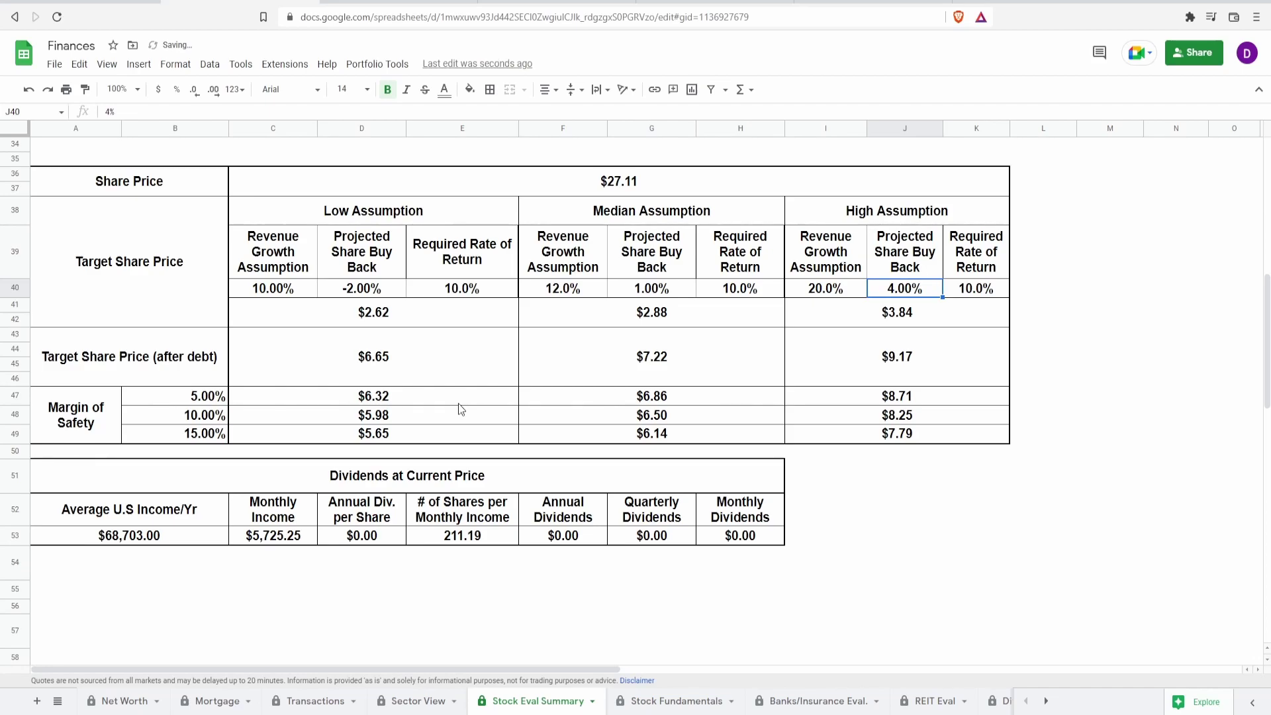
text(20)
key(Right)
key(Left)
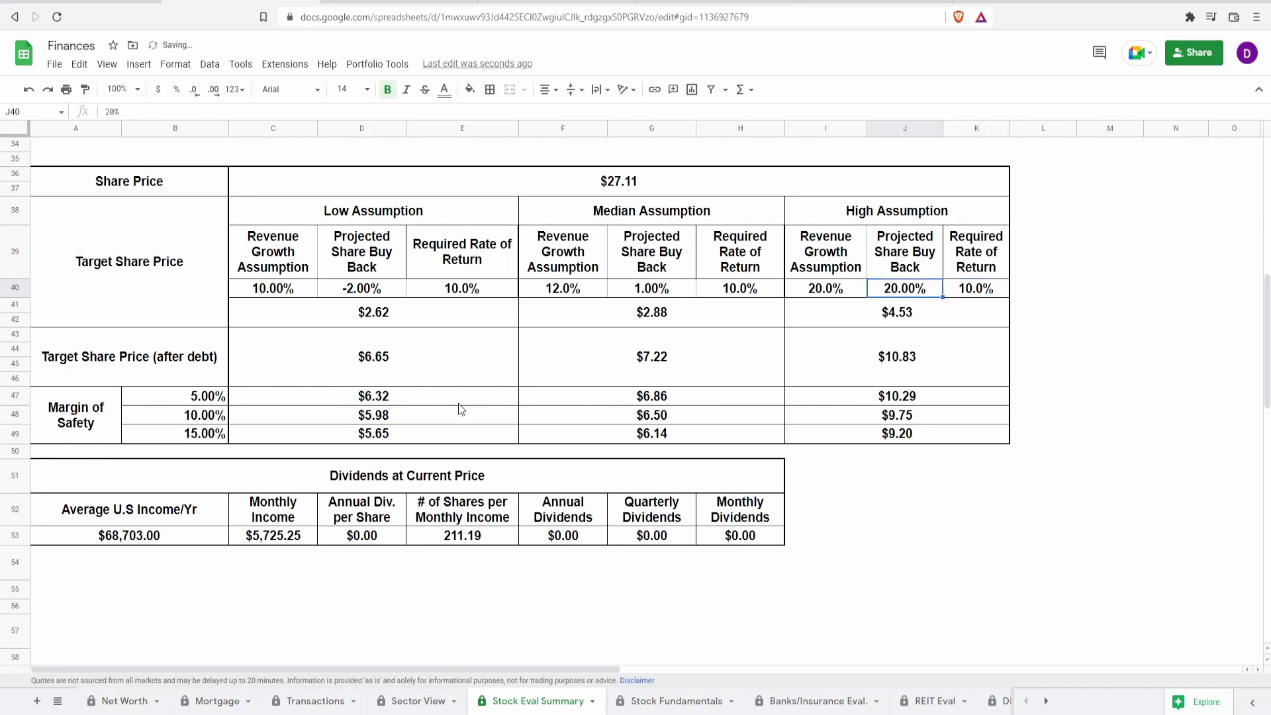
key(Down)
key(Down)
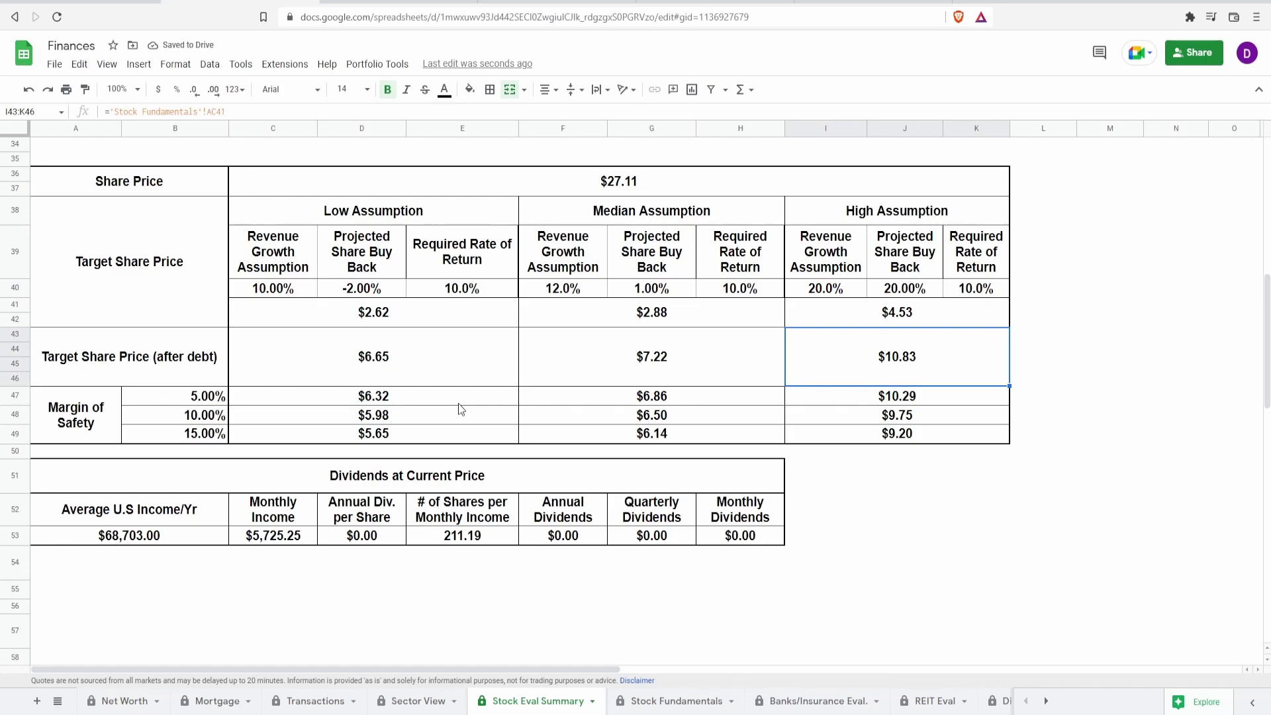
key(Up)
key(Up)
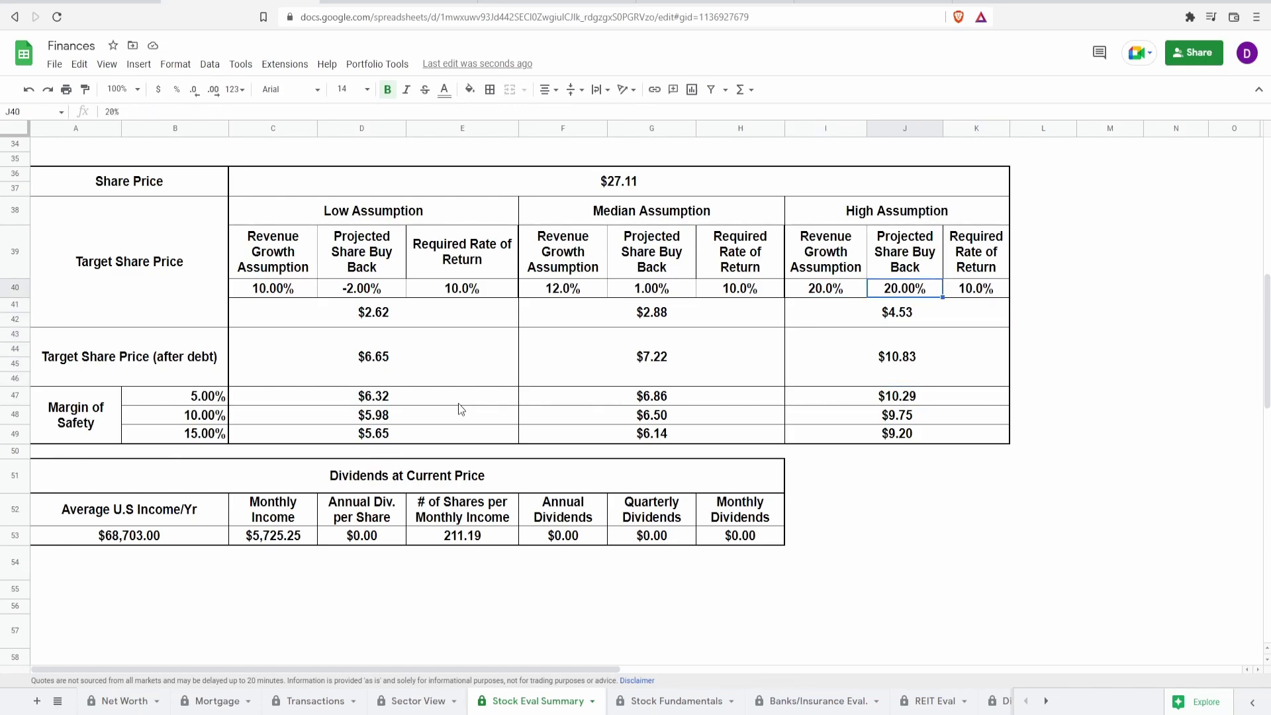
key(Right)
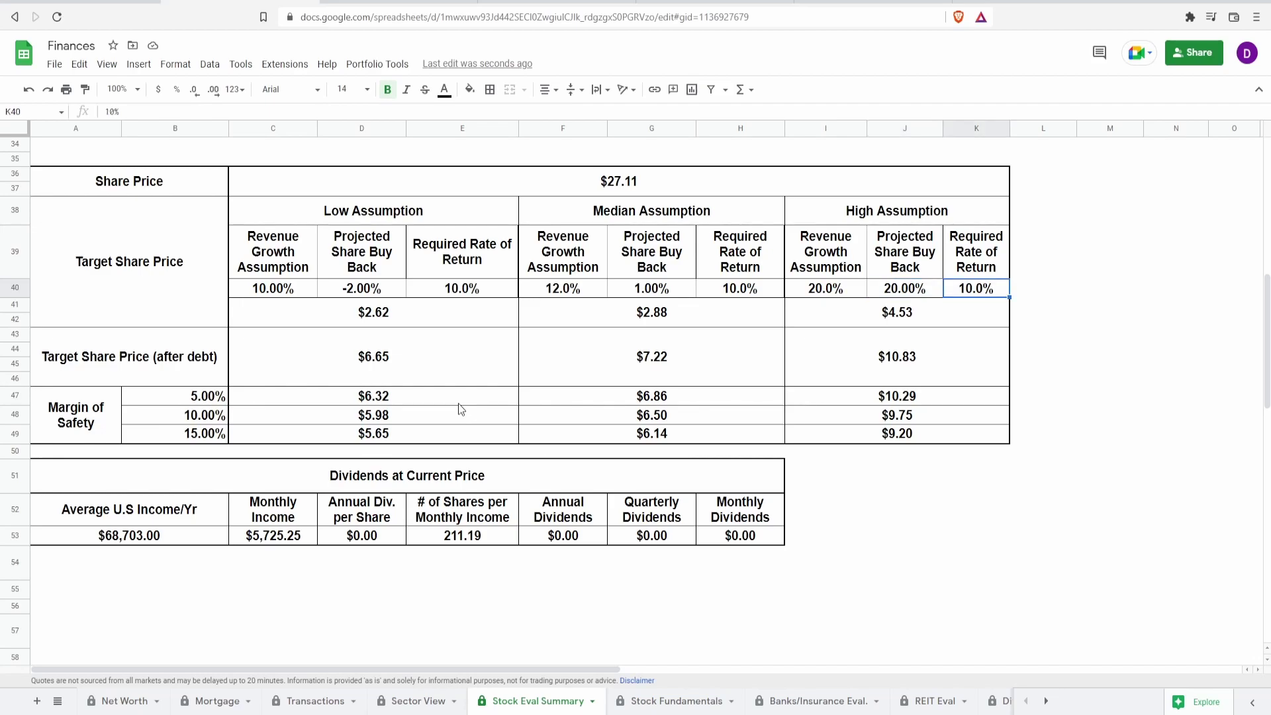
text(7.5)
key(Return)
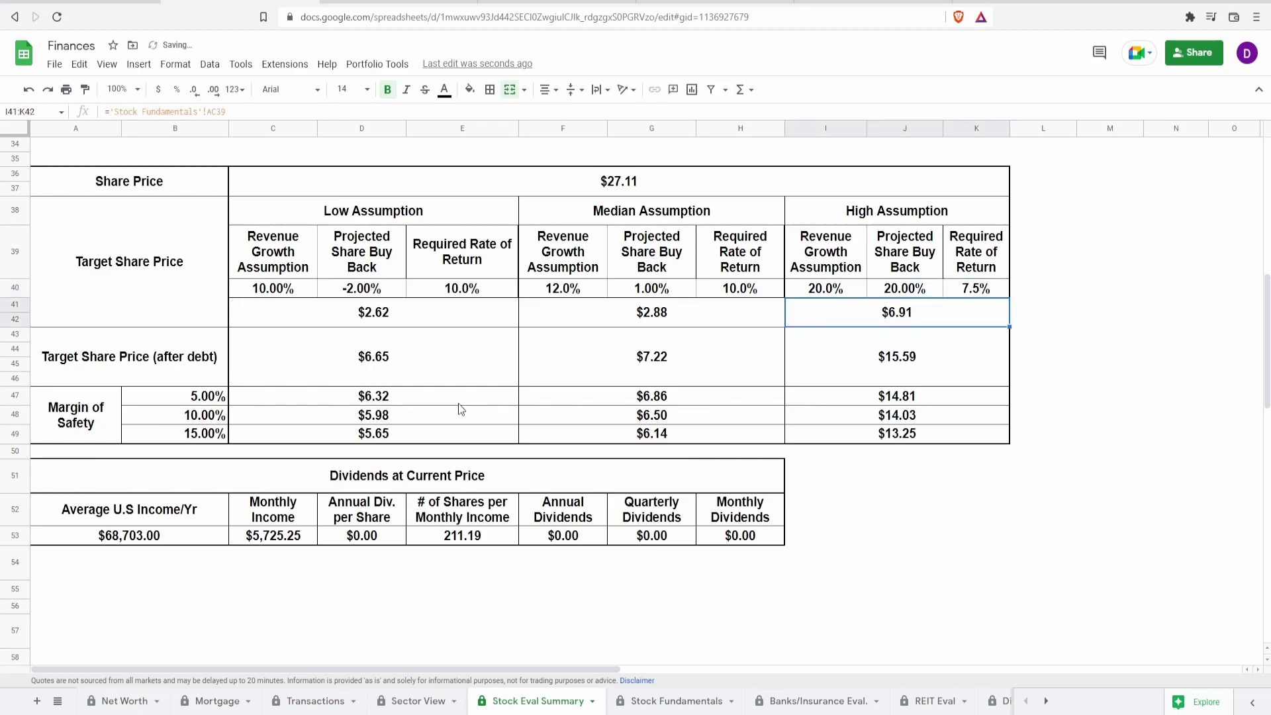
key(Down)
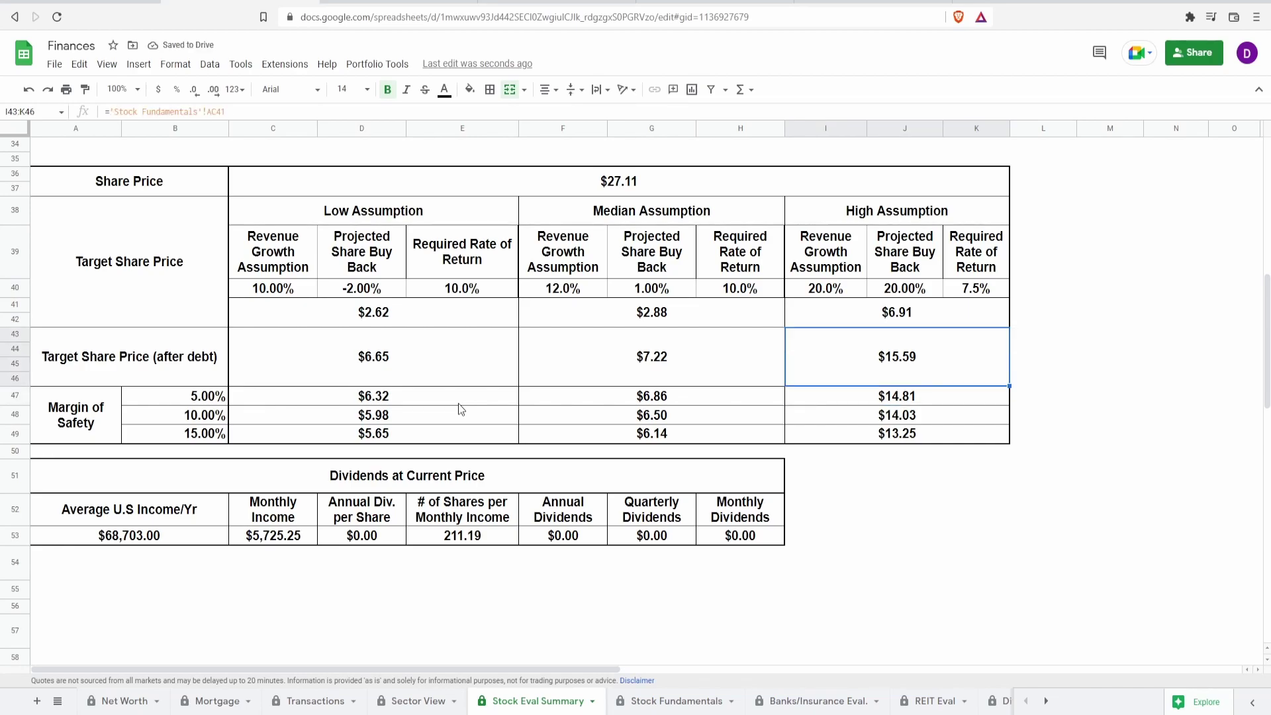
key(ctrl+z)
key(ctrl+z)
key(ctrl+z)
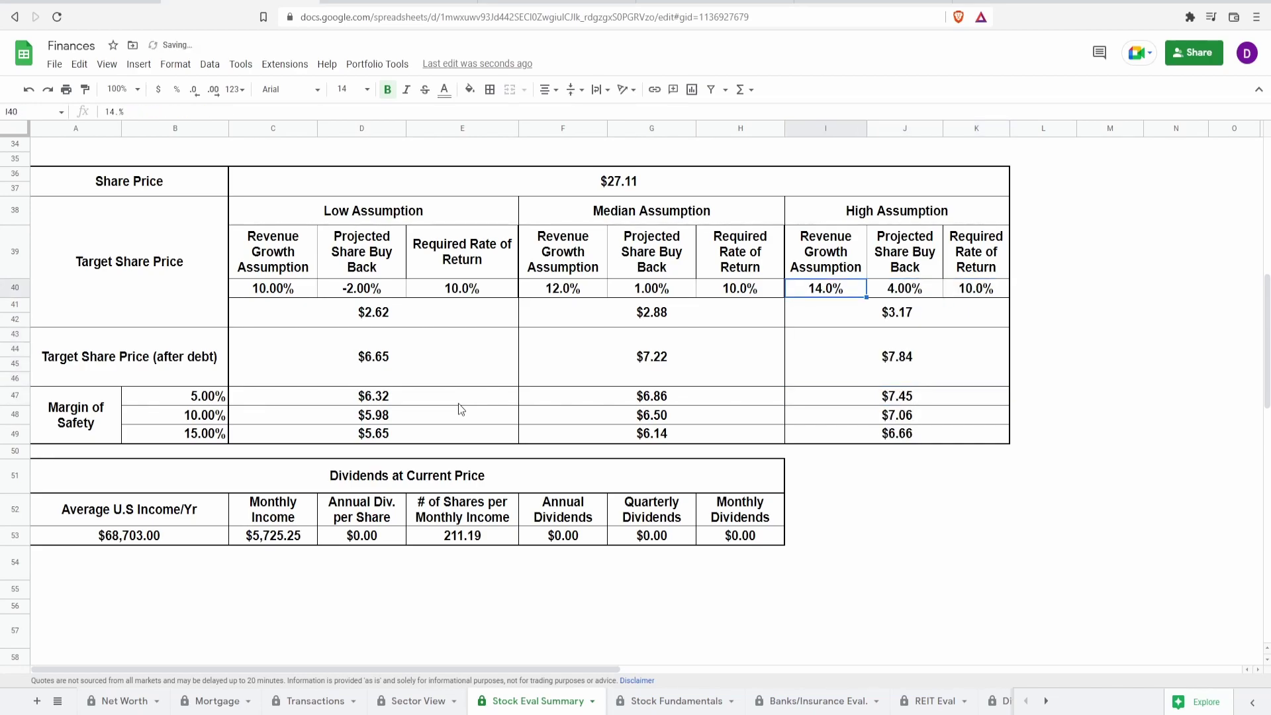